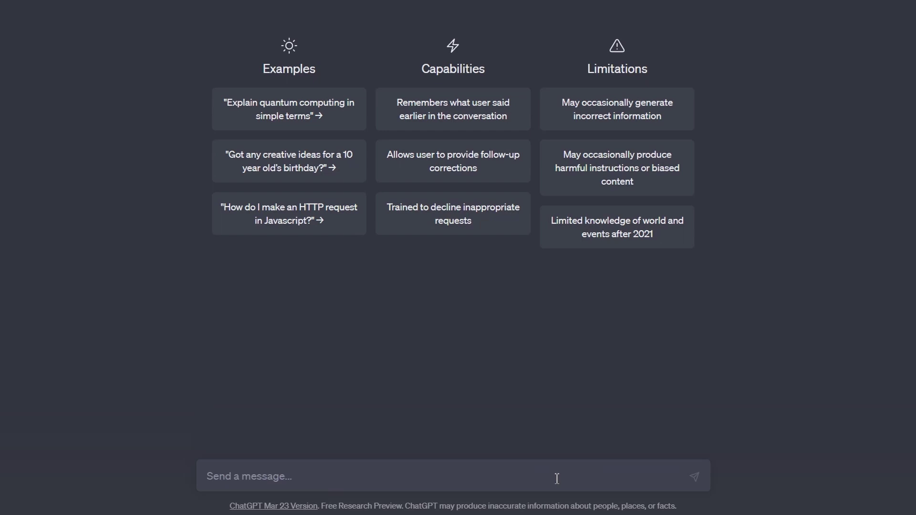
Send the request for a one-week Python coding-interview study plan built around practice questions.
{"action": "type", "text": "I want to prepare for a problem solving coding interview in 1 weeks. The interview will have  coding data structures and algorithms questions similar to the questions in hacker Rank  and Leetcode. I will use python as my main programming language. Create a study plan that will help me prepare for this interview. This study plan should be focused on practice questions."}
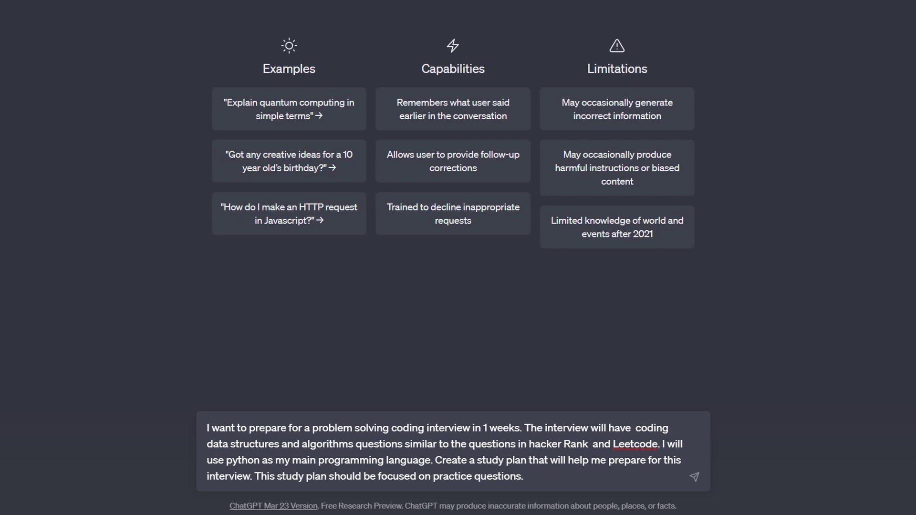
{"action": "key", "text": "Return"}
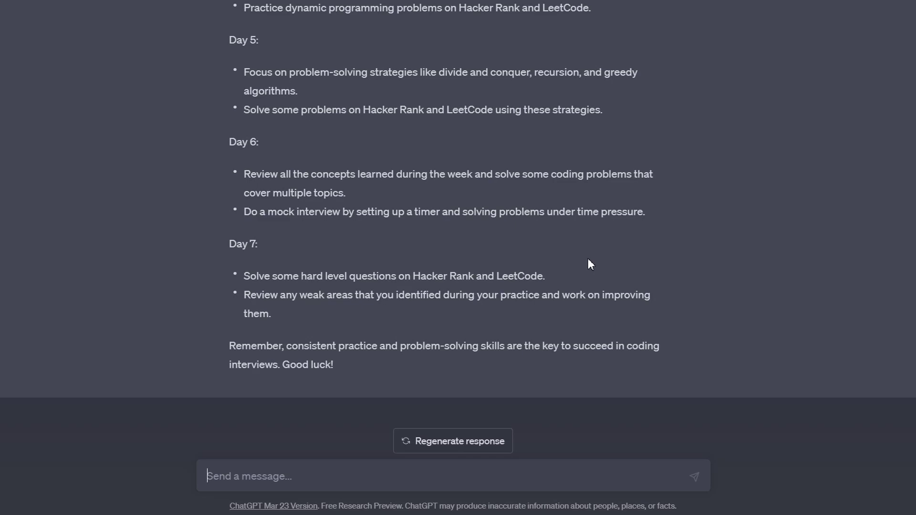
{"action": "scroll", "coordinate": [588, 259], "scroll_direction": "up", "scroll_amount": 7}
{"action": "scroll", "coordinate": [588, 259], "scroll_direction": "up", "scroll_amount": 1}
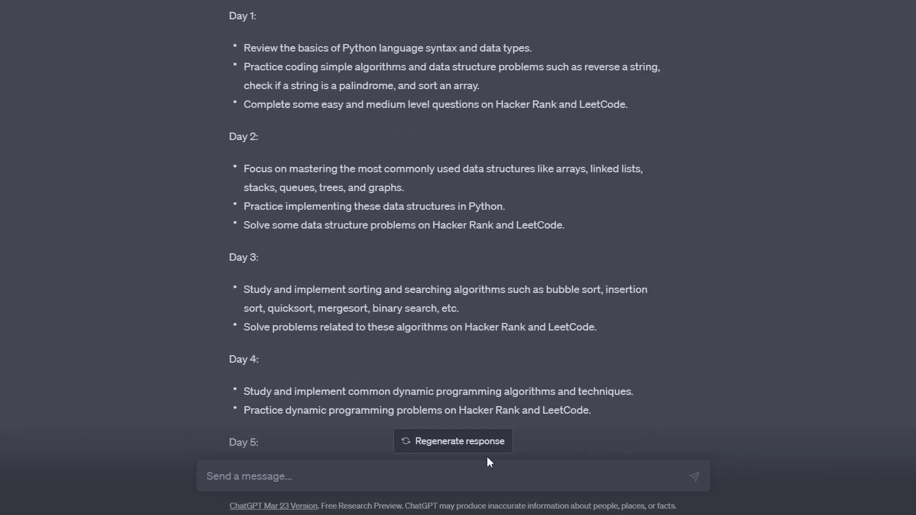
{"action": "scroll", "coordinate": [455, 332], "scroll_direction": "up", "scroll_amount": 1}
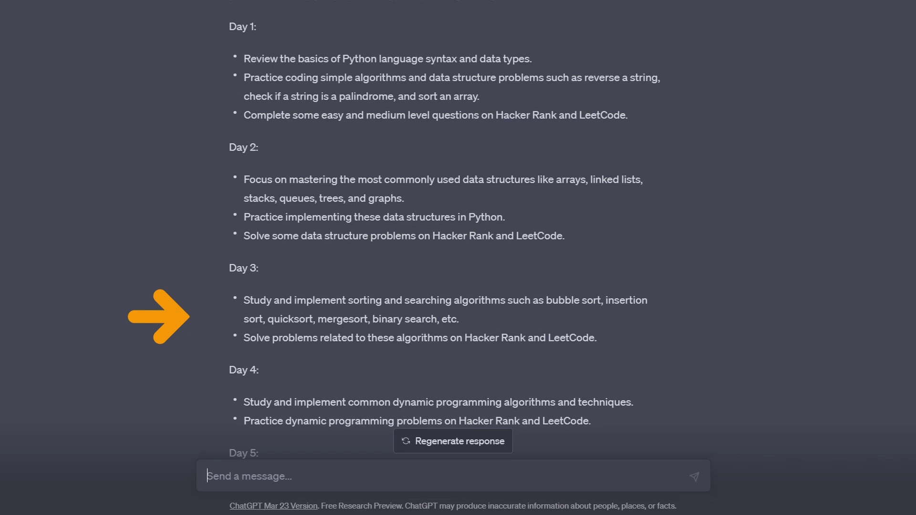
{"action": "scroll", "coordinate": [444, 236], "scroll_direction": "down", "scroll_amount": 4}
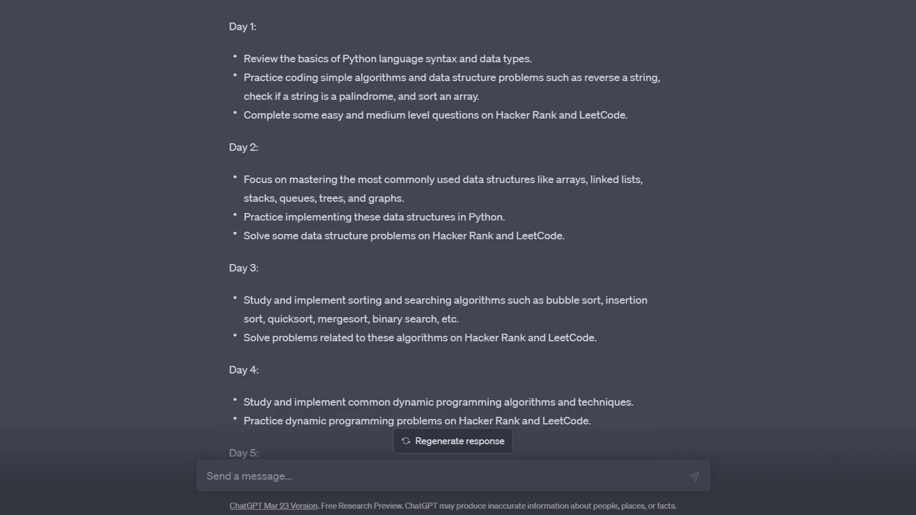
{"action": "scroll", "coordinate": [458, 215], "scroll_direction": "down", "scroll_amount": 10}
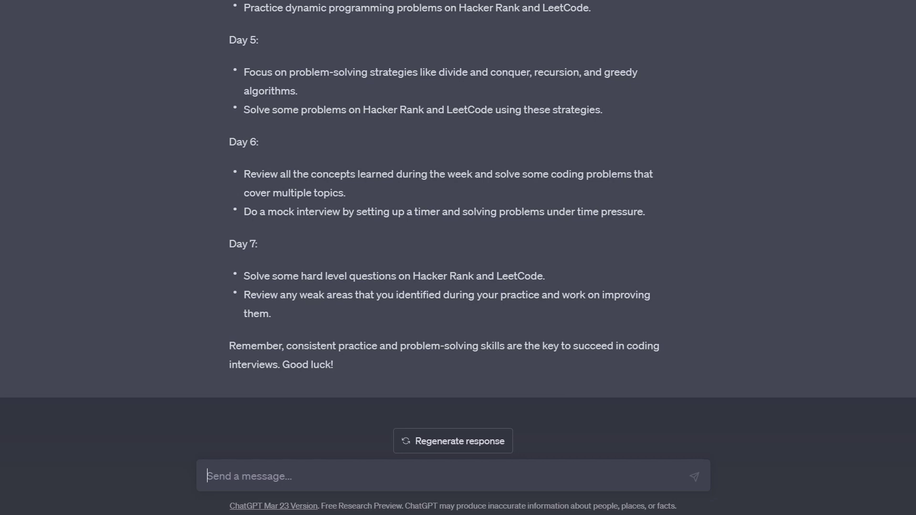
Ask ChatGPT, as a teacher, to explain Day 1, then review the data-type, string-reversal and palindrome code.
{"action": "type", "text": "Act as a teacher and explain all content for Day 1. Provide code sample when possible."}
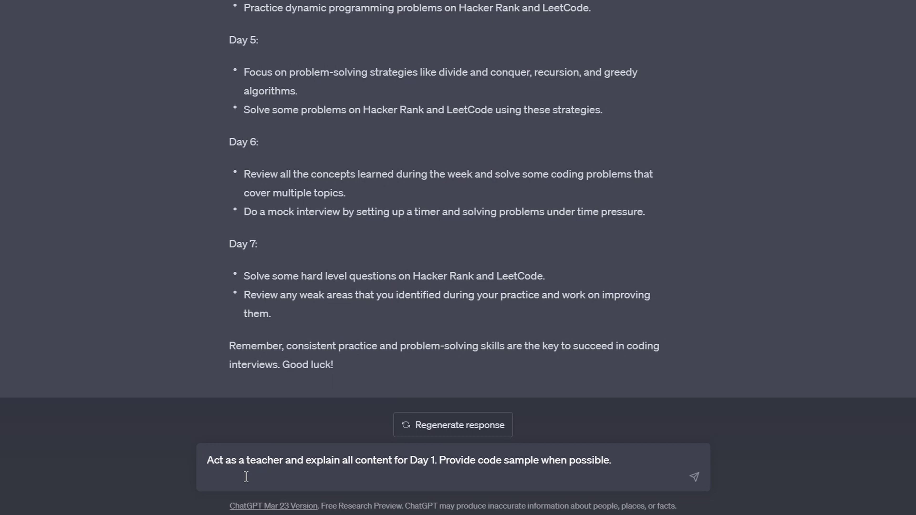
{"action": "key", "text": "Return"}
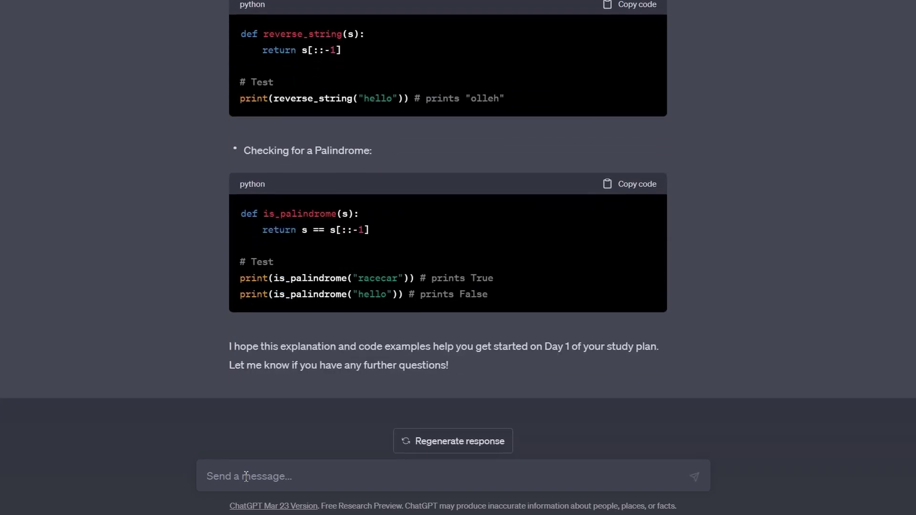
{"action": "scroll", "coordinate": [188, 384], "scroll_direction": "up", "scroll_amount": 20}
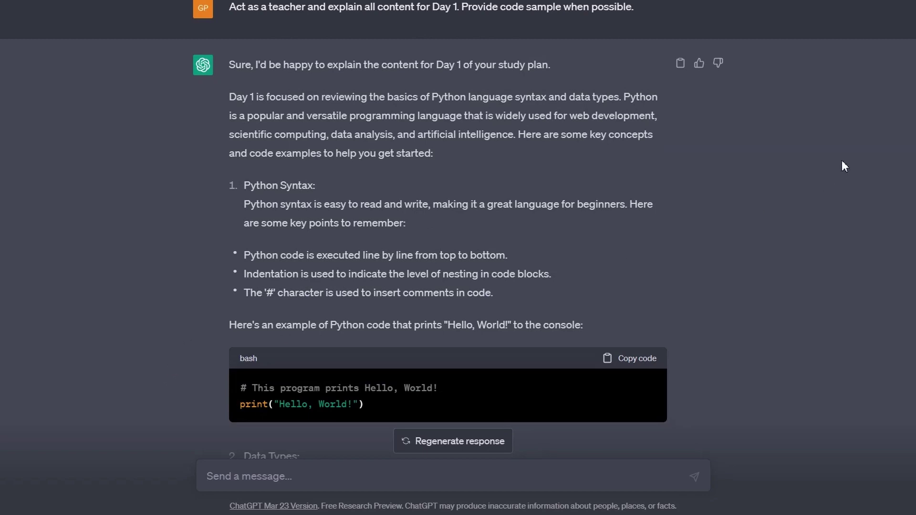
{"action": "scroll", "coordinate": [844, 166], "scroll_direction": "down", "scroll_amount": 9}
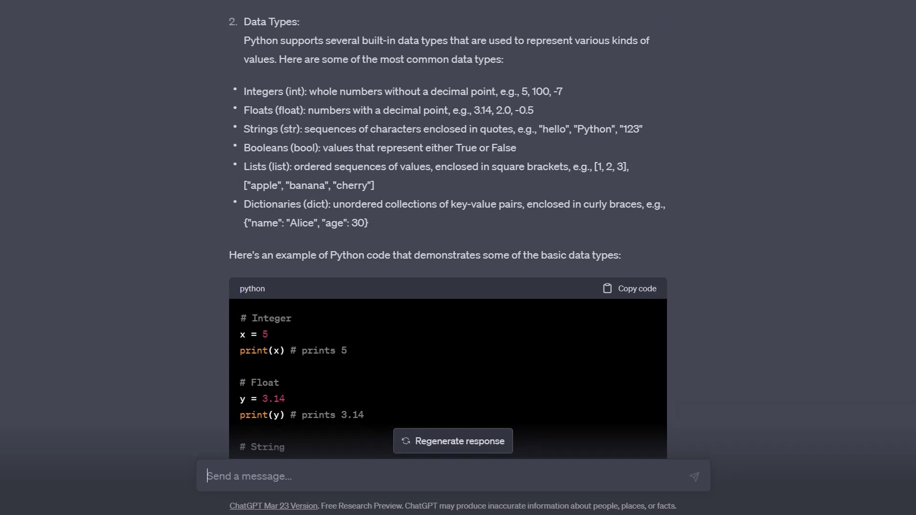
{"action": "scroll", "coordinate": [448, 214], "scroll_direction": "down", "scroll_amount": 6}
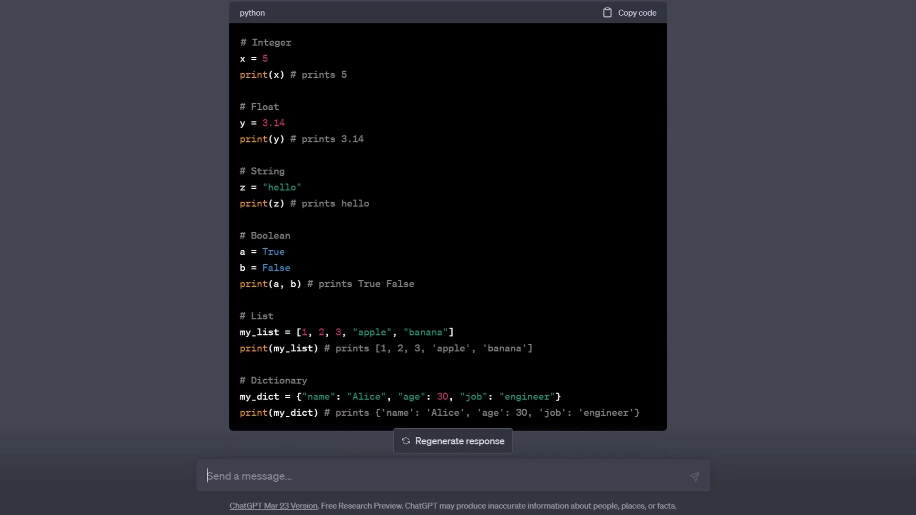
{"action": "scroll", "coordinate": [448, 214], "scroll_direction": "down", "scroll_amount": 6}
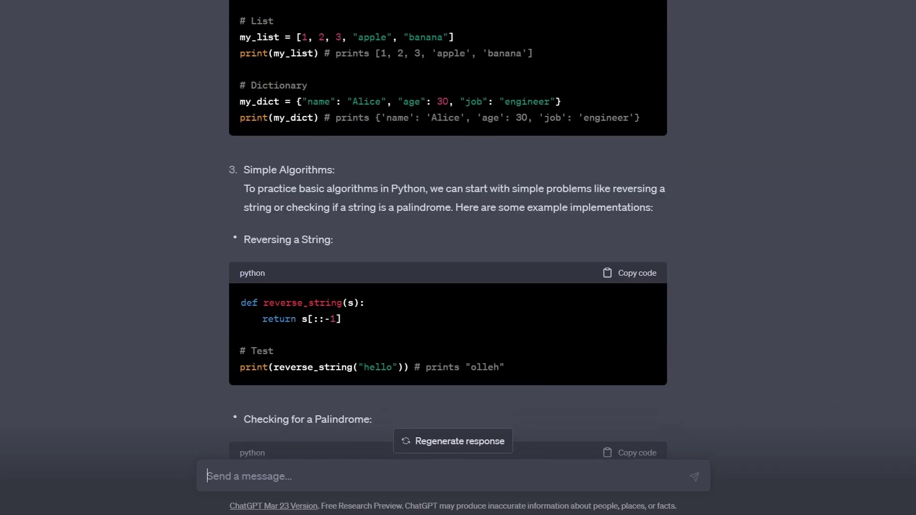
{"action": "scroll", "coordinate": [447, 229], "scroll_direction": "down", "scroll_amount": 3}
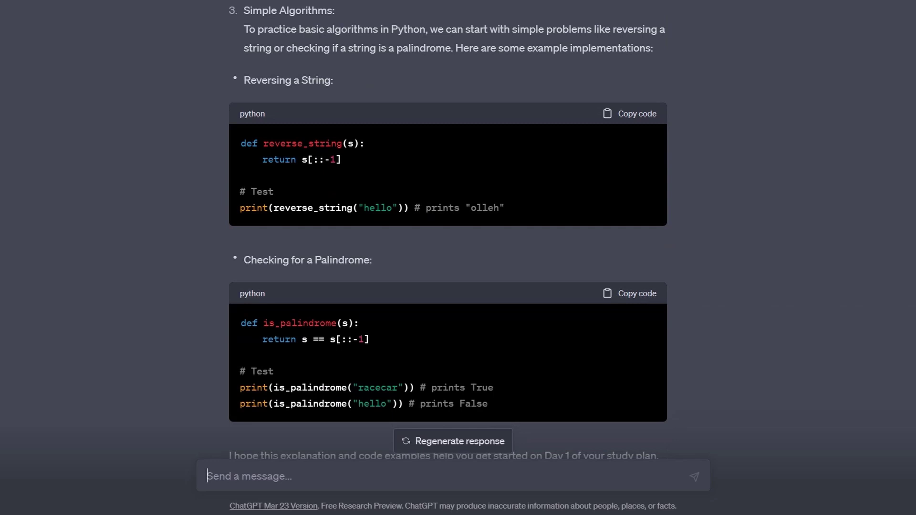
{"action": "scroll", "coordinate": [448, 229], "scroll_direction": "down", "scroll_amount": 3}
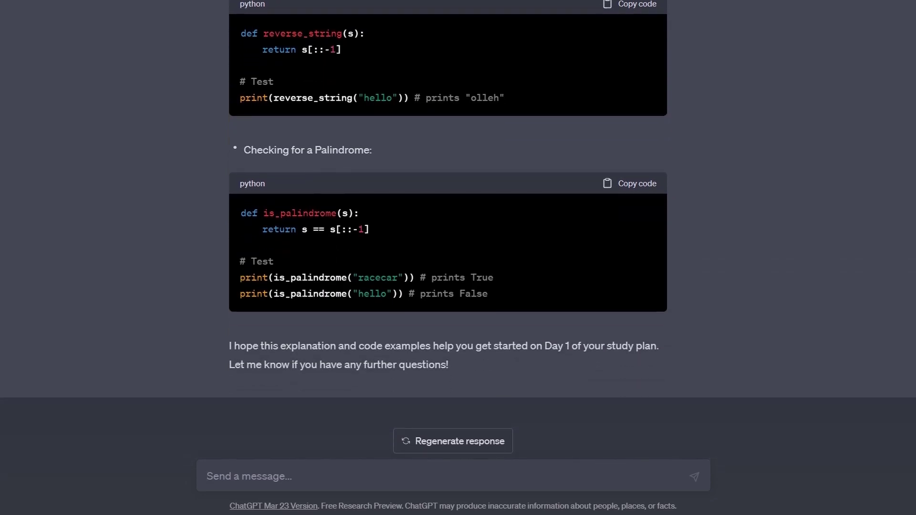
Request an easy Day 1 problem and review the find_largest_number solution, its complexity and assert tests.
{"action": "type", "text": "For Day 1, Provide an easy level programming coding interview problem. Solve the programming problem with python and provide detailed explanation, time complexity and space complexity. Provide test cases to test the  code."}
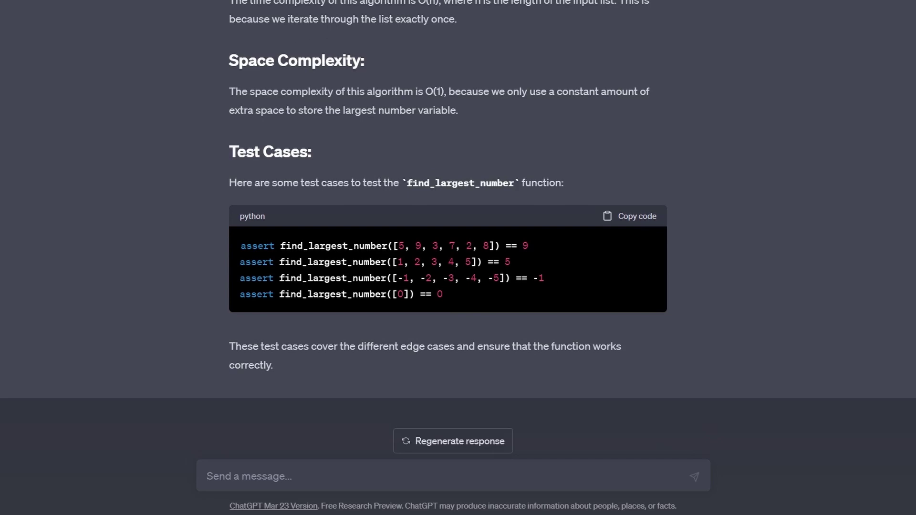
{"action": "scroll", "coordinate": [448, 229], "scroll_direction": "up", "scroll_amount": 15}
{"action": "scroll", "coordinate": [458, 229], "scroll_direction": "up", "scroll_amount": 1}
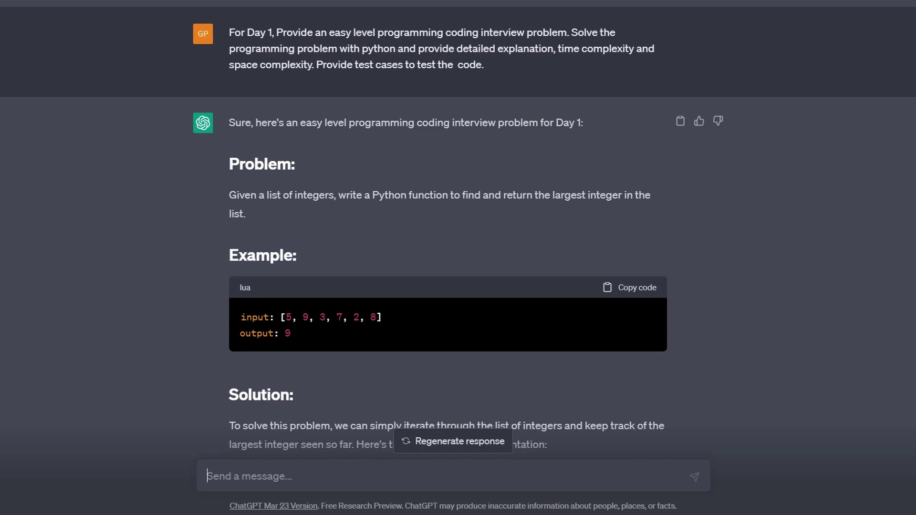
{"action": "scroll", "coordinate": [458, 239], "scroll_direction": "down", "scroll_amount": 6}
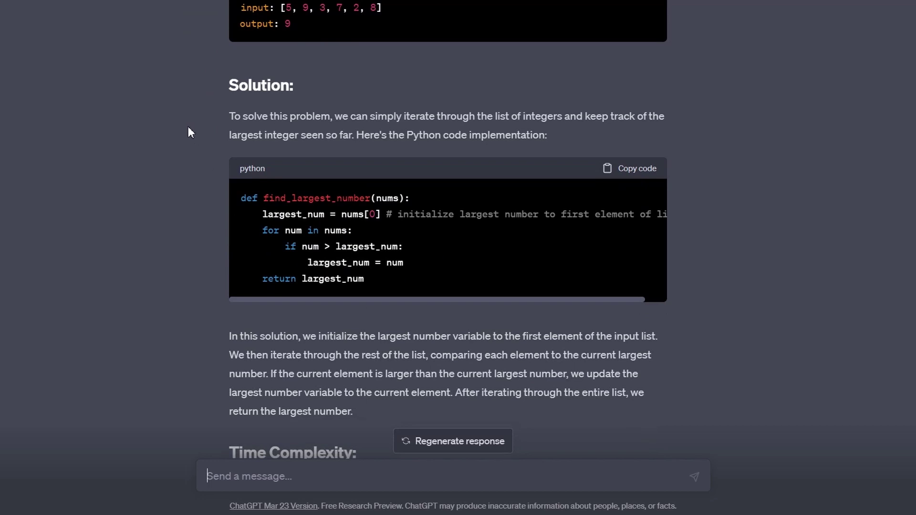
{"action": "scroll", "coordinate": [188, 129], "scroll_direction": "down", "scroll_amount": 5}
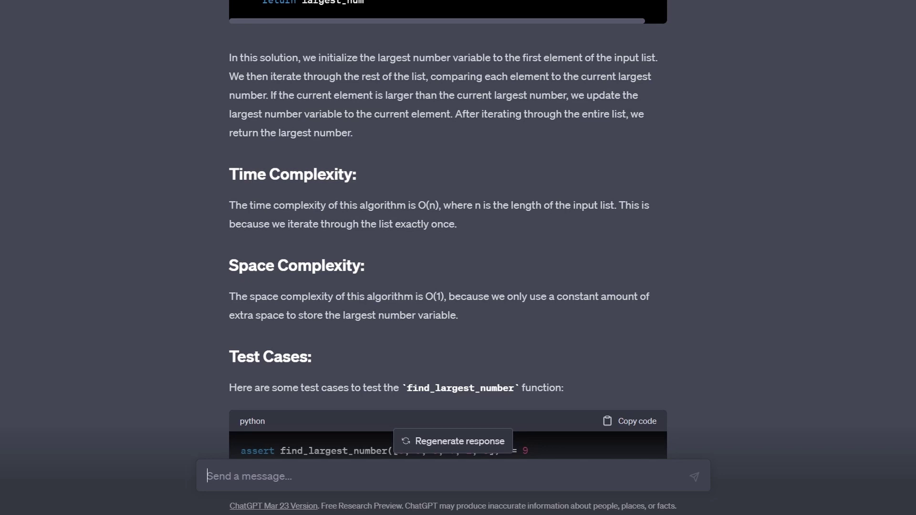
{"action": "scroll", "coordinate": [448, 229], "scroll_direction": "down", "scroll_amount": 4}
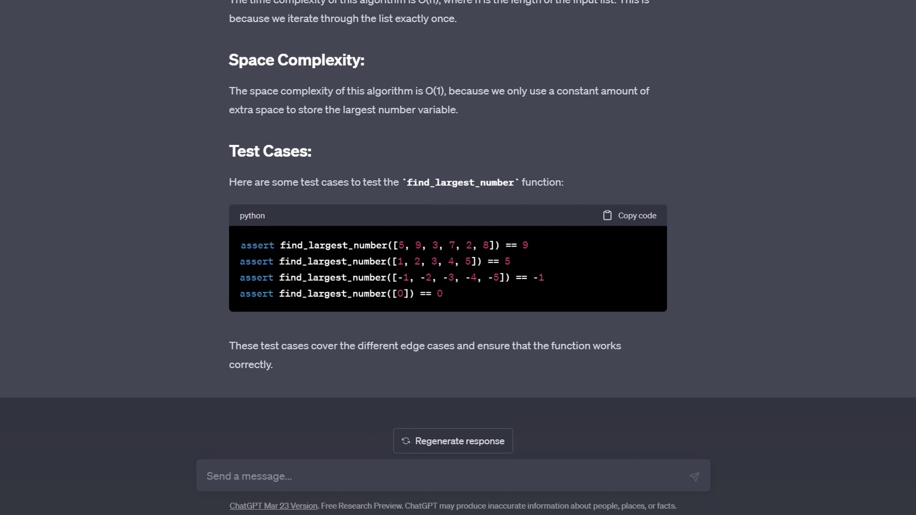
{"action": "type", "text": "Provide another problem."}
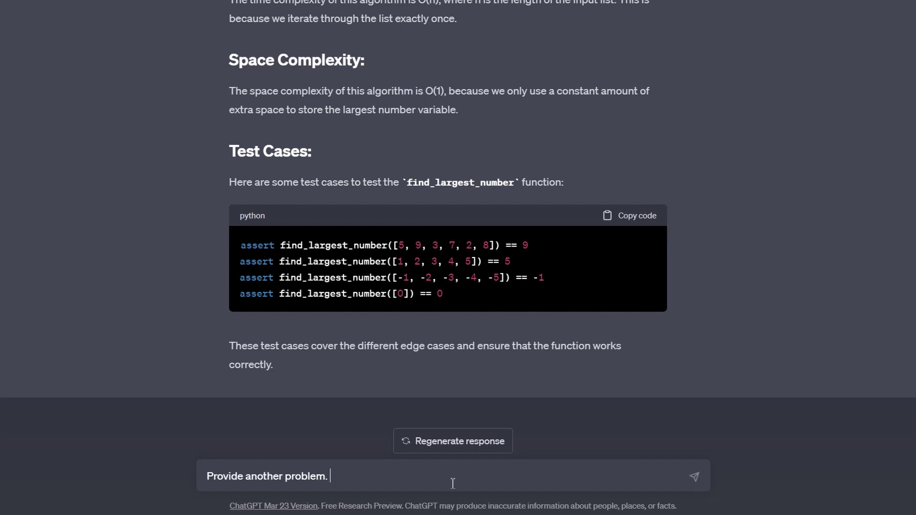
{"action": "key", "text": "Return"}
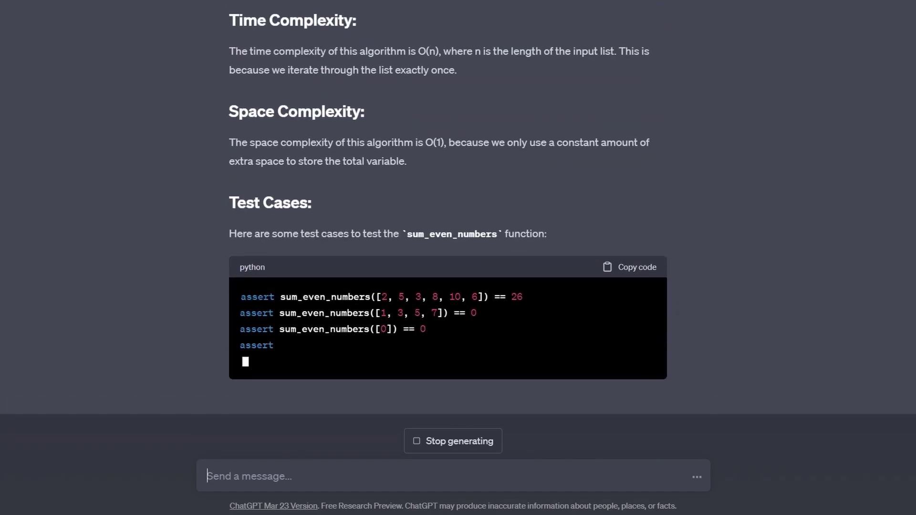
{"action": "scroll", "coordinate": [447, 229], "scroll_direction": "up", "scroll_amount": 10}
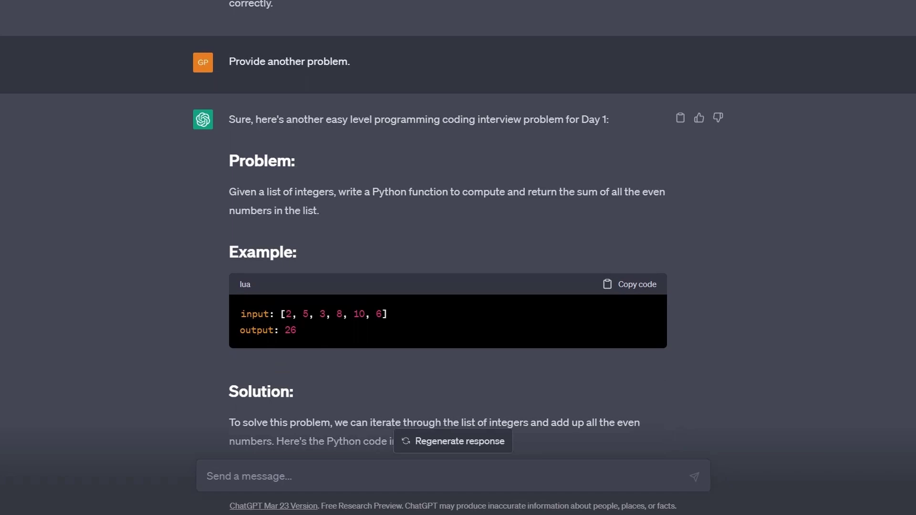
{"action": "scroll", "coordinate": [447, 229], "scroll_direction": "down", "scroll_amount": 10}
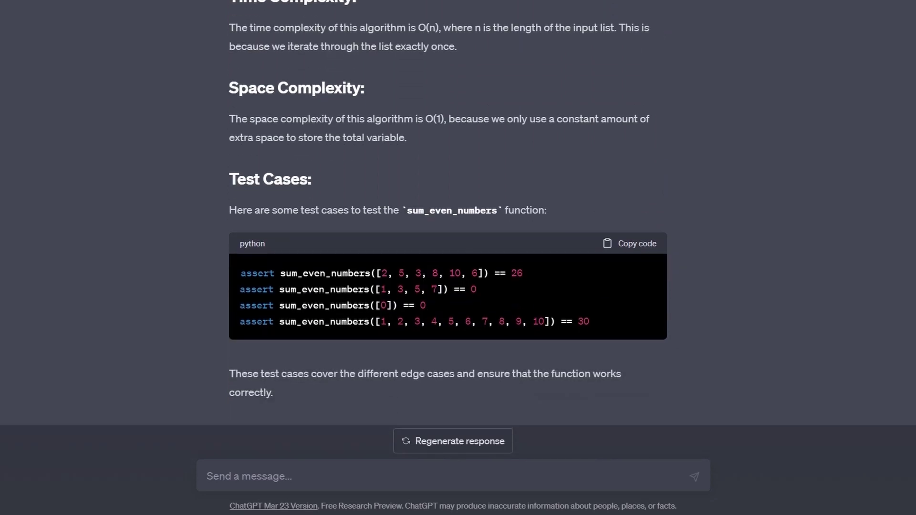
Request a medium Day 1 problem and review the longest_even_subarray solution with O(n) time and space.
{"action": "type", "text": "For Day 1, Provide an medium level programming coding interview problem. Solve the programming problem with python and provide detailed explanation, time complexity and space complexity. Provide test cases to test the  code."}
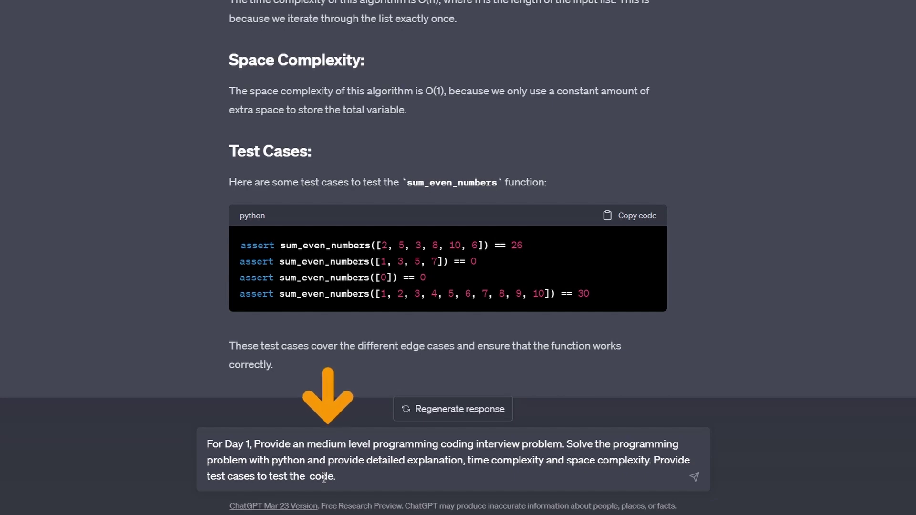
{"action": "key", "text": "Return"}
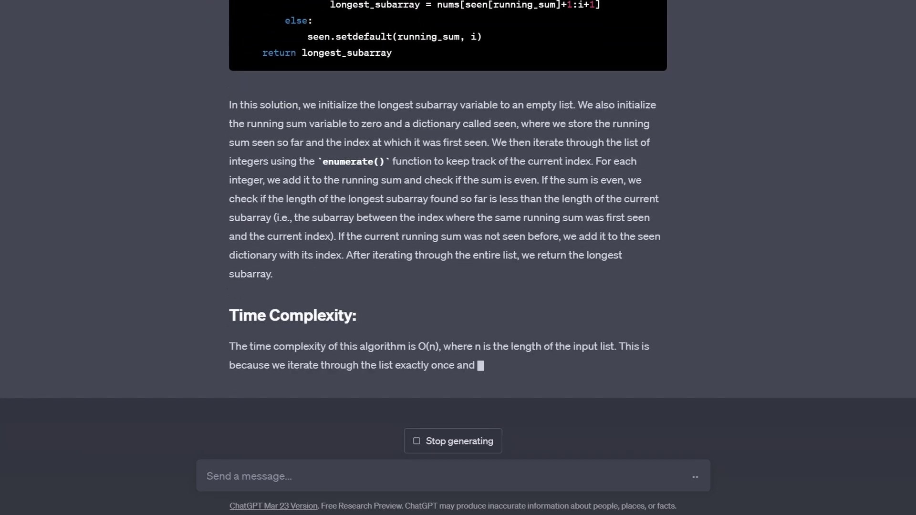
{"action": "scroll", "coordinate": [764, 352], "scroll_direction": "up", "scroll_amount": 20}
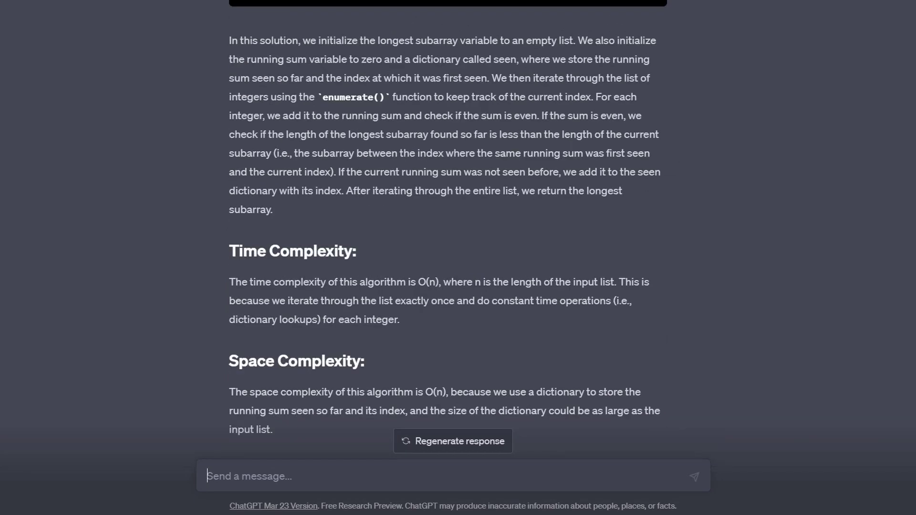
{"action": "scroll", "coordinate": [764, 353], "scroll_direction": "up", "scroll_amount": 2}
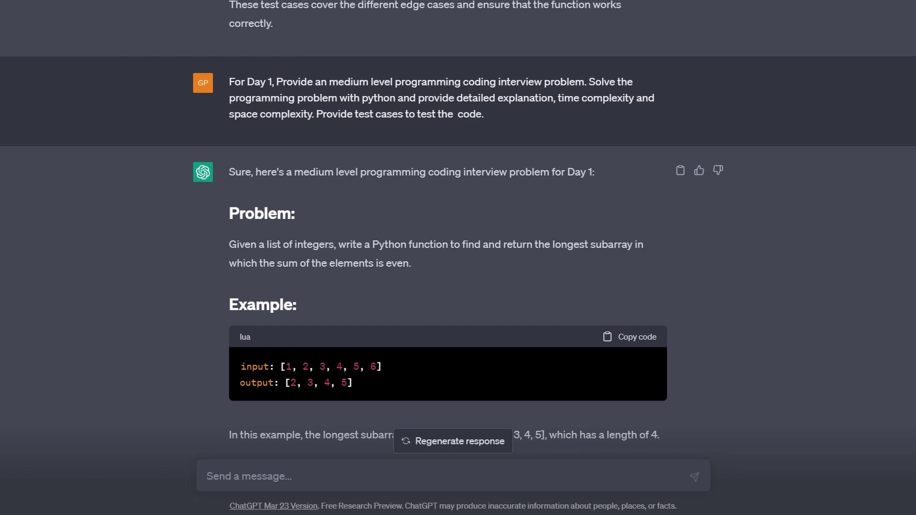
{"action": "scroll", "coordinate": [458, 228], "scroll_direction": "down", "scroll_amount": 1}
{"action": "scroll", "coordinate": [457, 228], "scroll_direction": "down", "scroll_amount": 1}
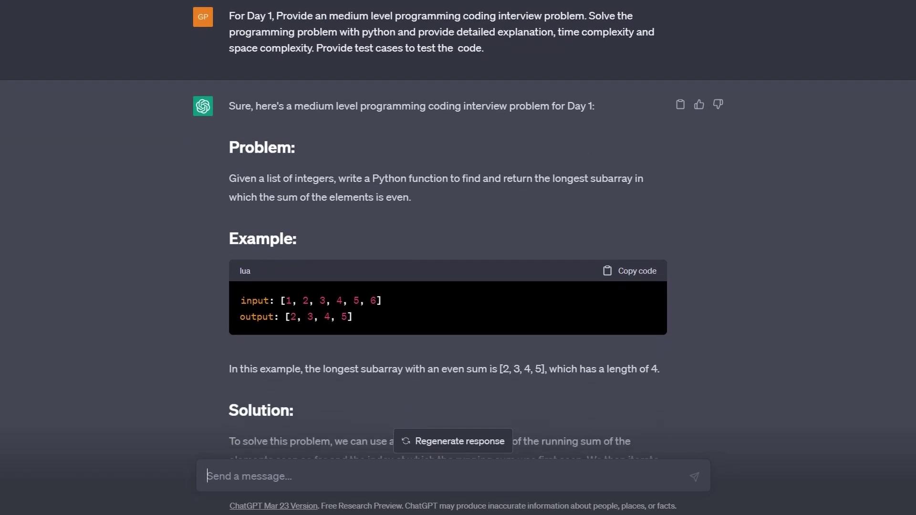
{"action": "scroll", "coordinate": [458, 228], "scroll_direction": "down", "scroll_amount": 1}
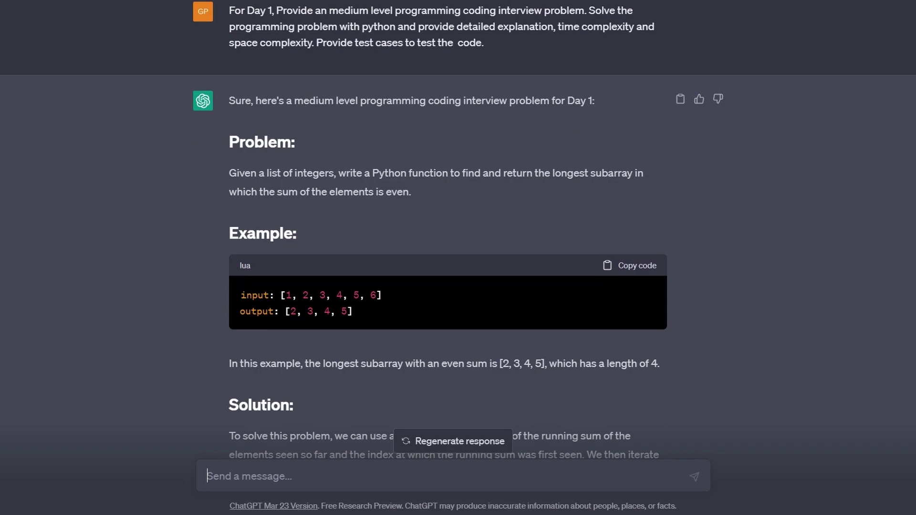
{"action": "scroll", "coordinate": [458, 228], "scroll_direction": "down", "scroll_amount": 15}
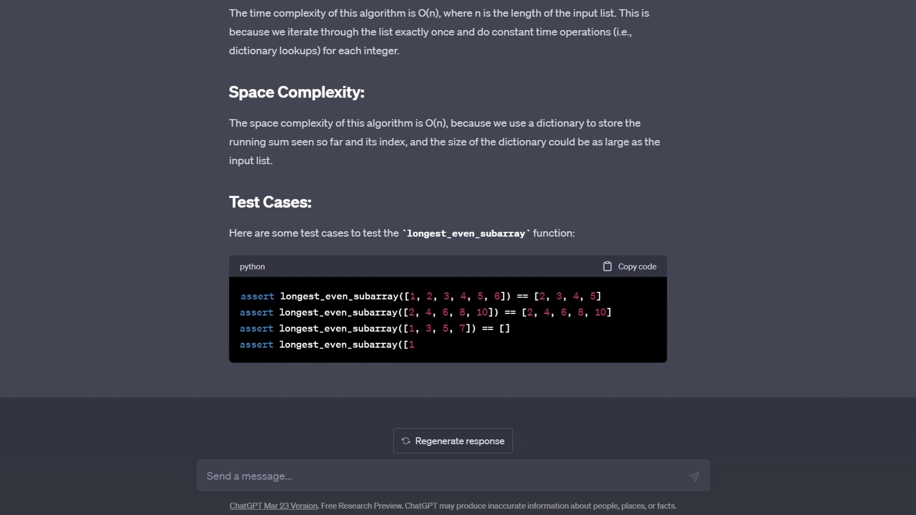
Request a hard Day 1 problem, getting a minimum_subarray_with_set sliding-window solution.
{"action": "type", "text": "For Day 1, Provide an hard level programming coding interview problem. Solve the programming problem with python and provide detailed explanation, time complexity and space complexity. Provide test cases to test the  code."}
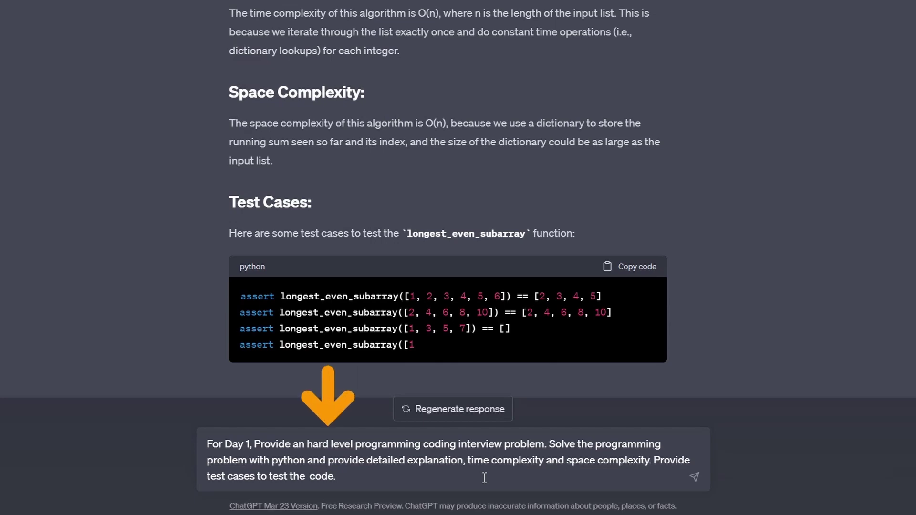
{"action": "key", "text": "Return"}
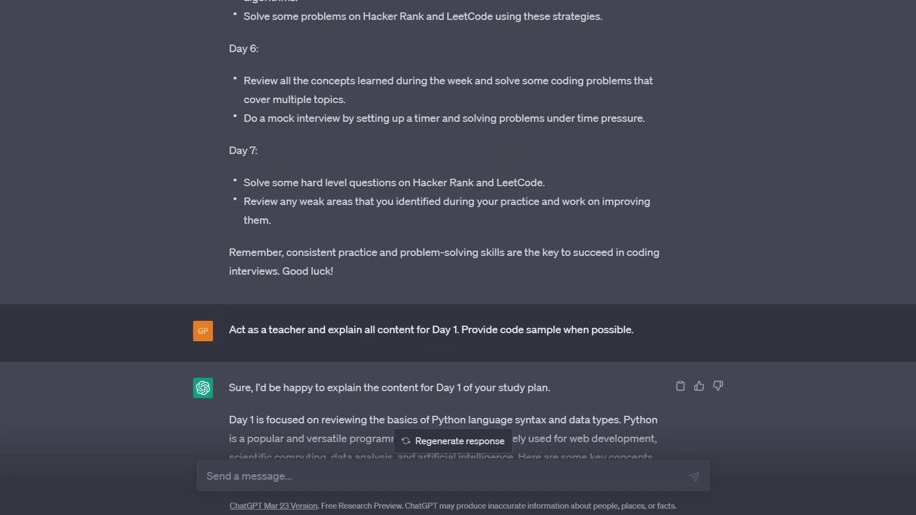
{"action": "scroll", "coordinate": [458, 239], "scroll_direction": "up", "scroll_amount": 10}
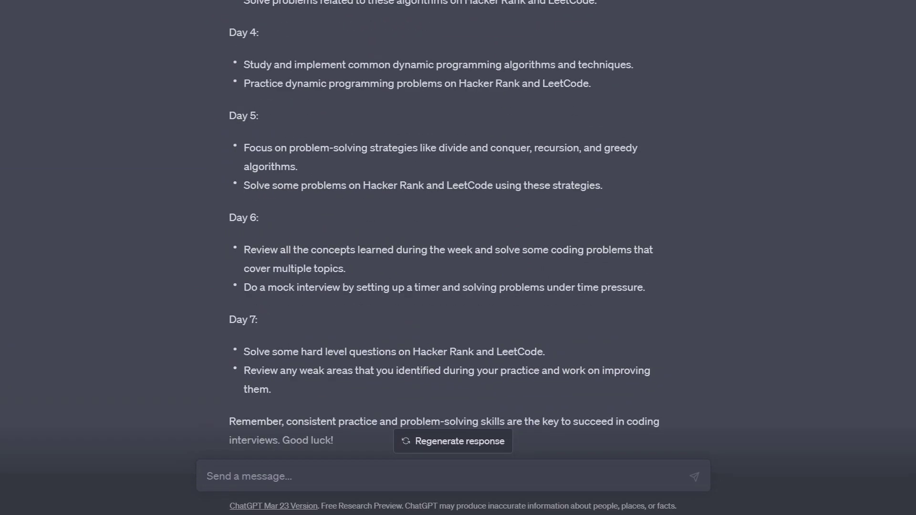
Copy the study plan and send it with a request to teach all Day 2 content with code samples.
{"action": "left_click_drag", "start_coordinate": [229, 139], "coordinate": [272, 305]}
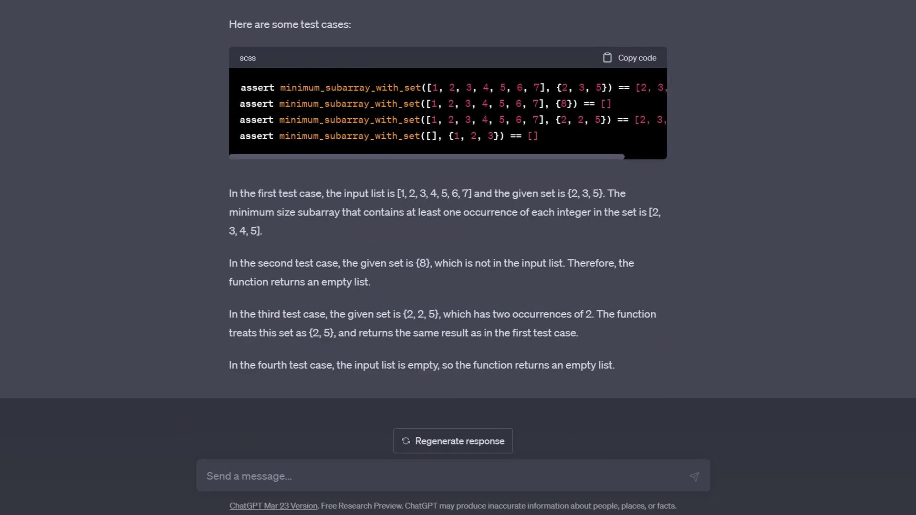
{"action": "left_click", "coordinate": [291, 471]}
{"action": "key", "text": "ctrl+v"}
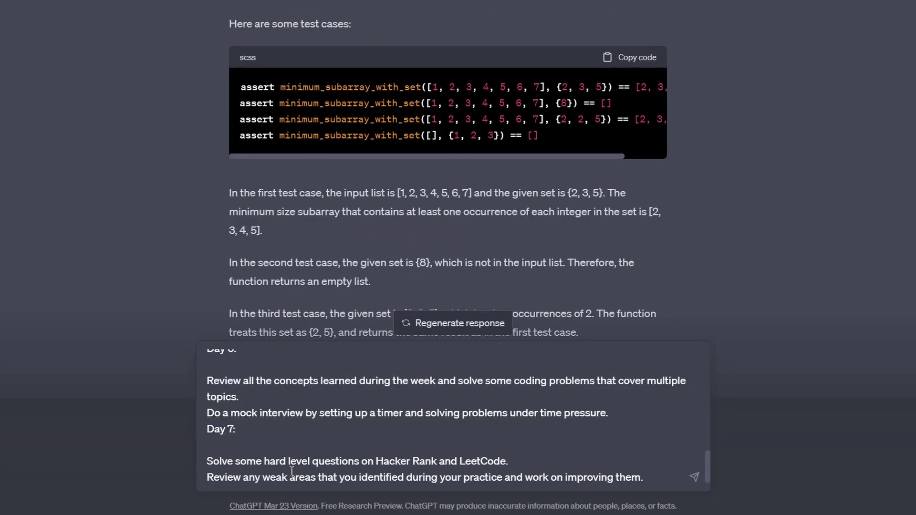
{"action": "key", "text": "shift+Return"}
{"action": "key", "text": "shift+Return"}
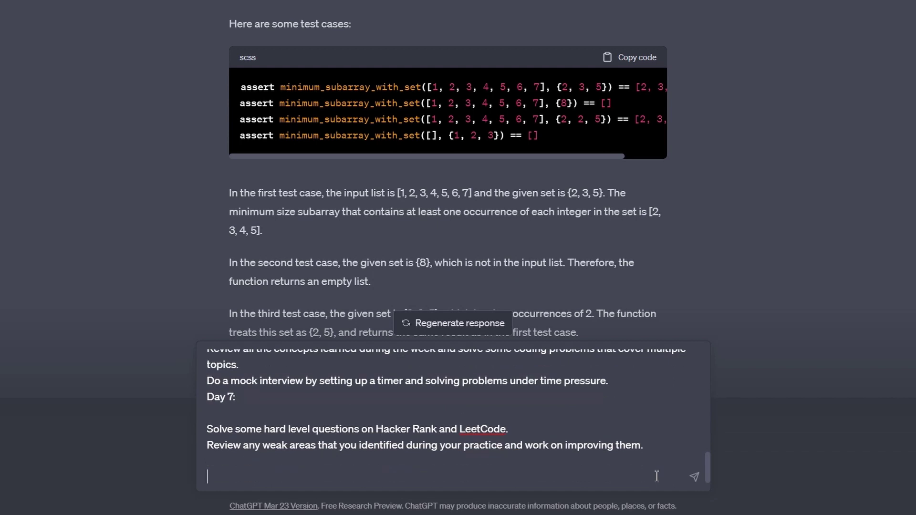
{"action": "type", "text": "This is my study plan for preparing for a coding interview.  Act as a teacher and explain all content for Days 2. Provide code sample when possible."}
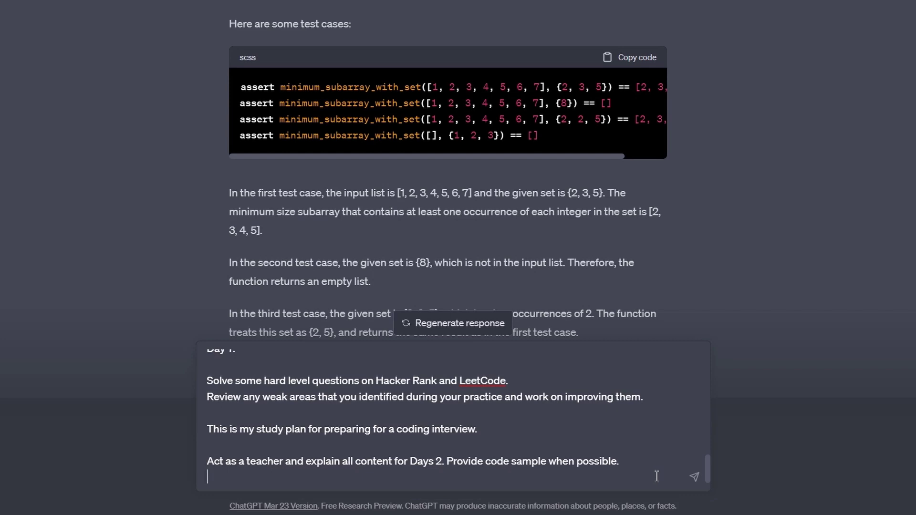
{"action": "key", "text": "Return"}
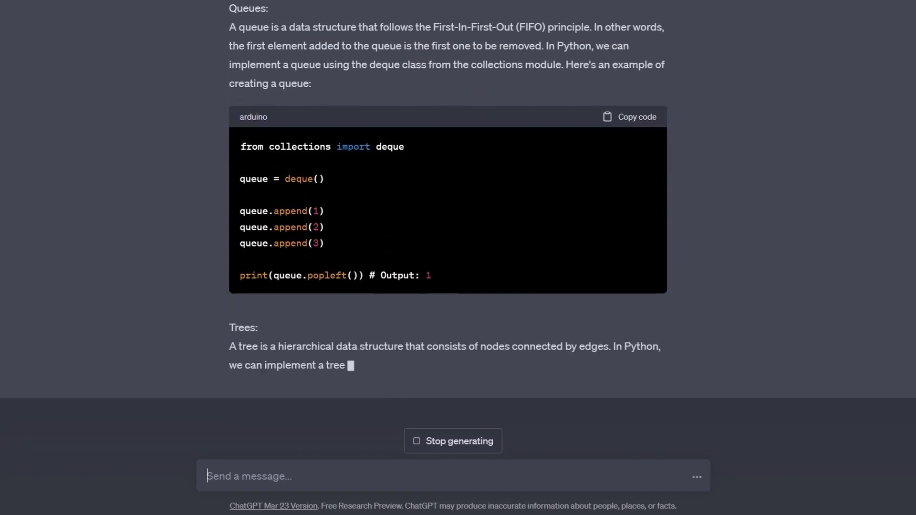
Scroll through the Day 2 lesson from arrays down to the binary tree and graph examples.
{"action": "scroll", "coordinate": [893, 390], "scroll_direction": "up", "scroll_amount": 20}
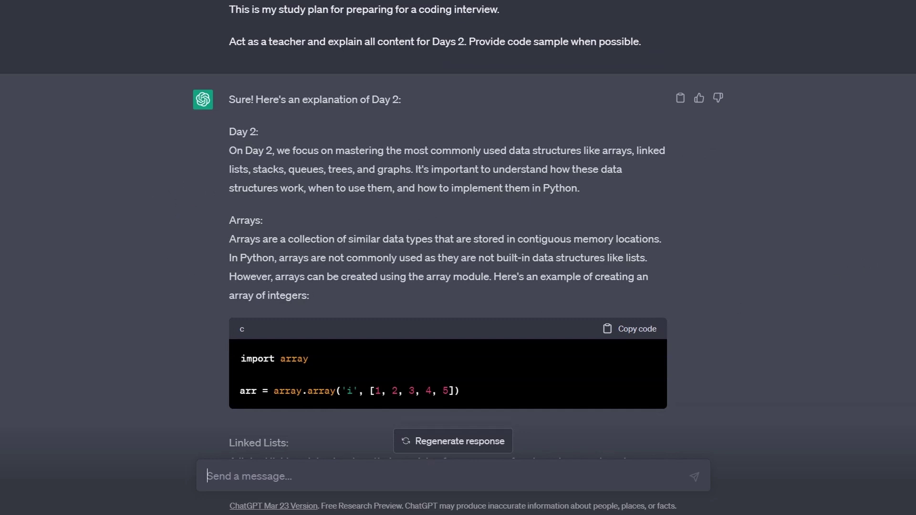
{"action": "scroll", "coordinate": [458, 232], "scroll_direction": "down", "scroll_amount": 2}
{"action": "scroll", "coordinate": [458, 231], "scroll_direction": "down", "scroll_amount": 7}
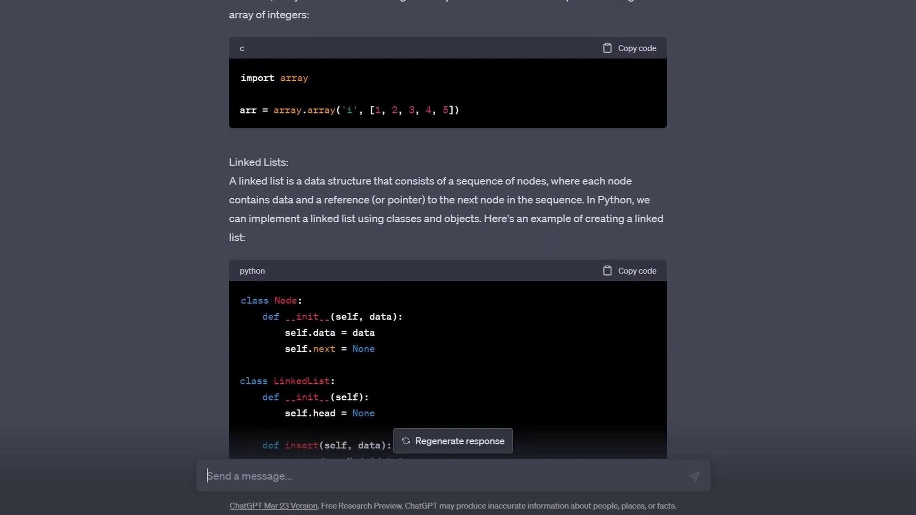
{"action": "scroll", "coordinate": [458, 231], "scroll_direction": "down", "scroll_amount": 12}
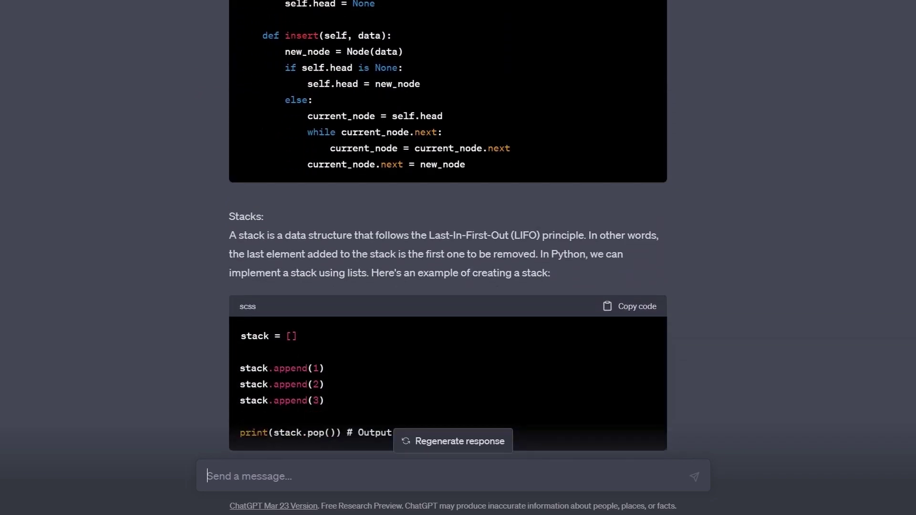
{"action": "scroll", "coordinate": [458, 232], "scroll_direction": "down", "scroll_amount": 20}
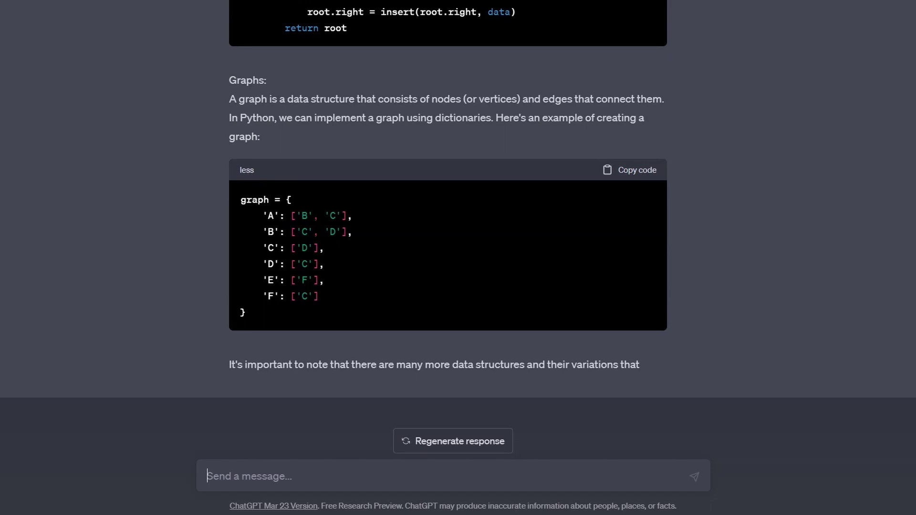
{"action": "type", "text": "For Day 2, Provide an easy level programming coding interview problem. Solve the programming problem with python and provide detailed explanation, time complexity and space complexity. Provide test cases to test the  code."}
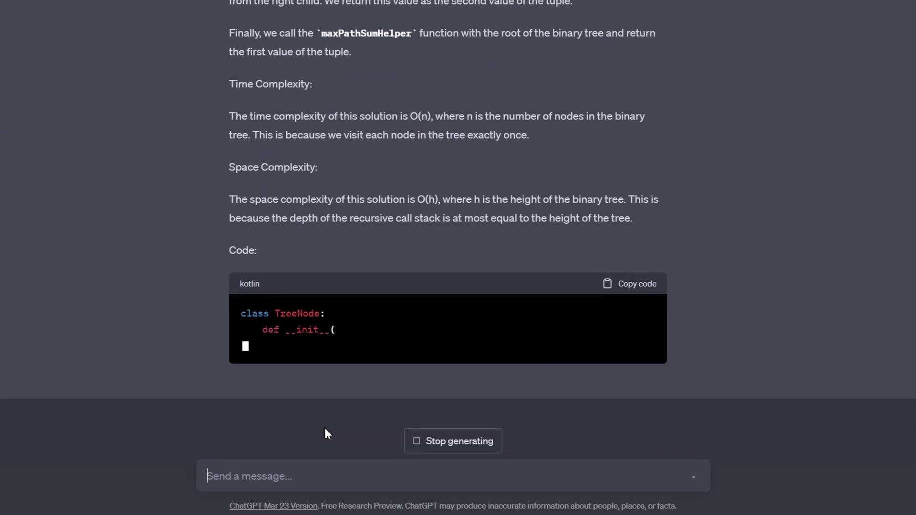
{"action": "scroll", "coordinate": [325, 432], "scroll_direction": "up", "scroll_amount": 15}
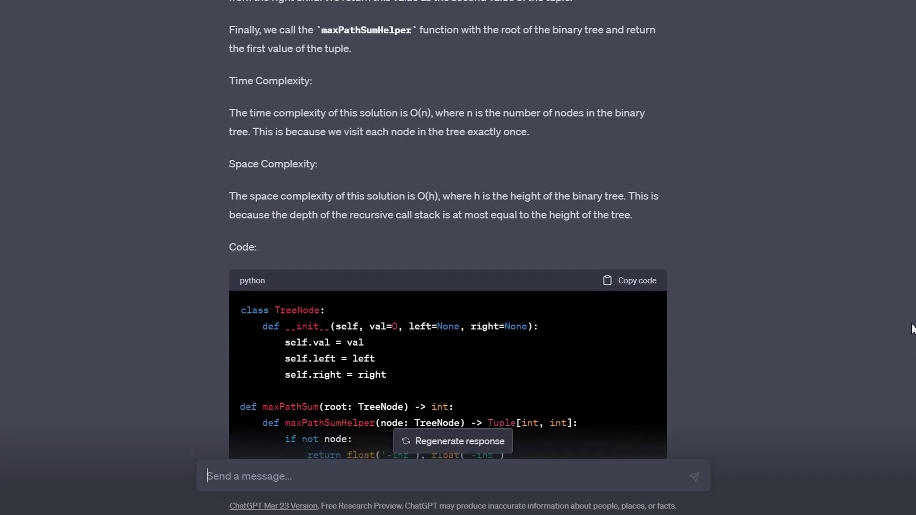
{"action": "scroll", "coordinate": [912, 329], "scroll_direction": "up", "scroll_amount": 10}
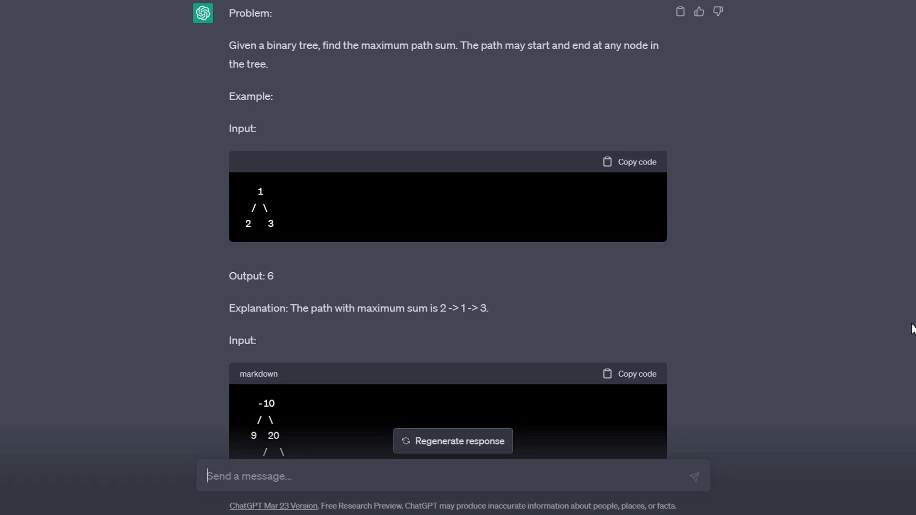
{"action": "scroll", "coordinate": [912, 330], "scroll_direction": "down", "scroll_amount": 20}
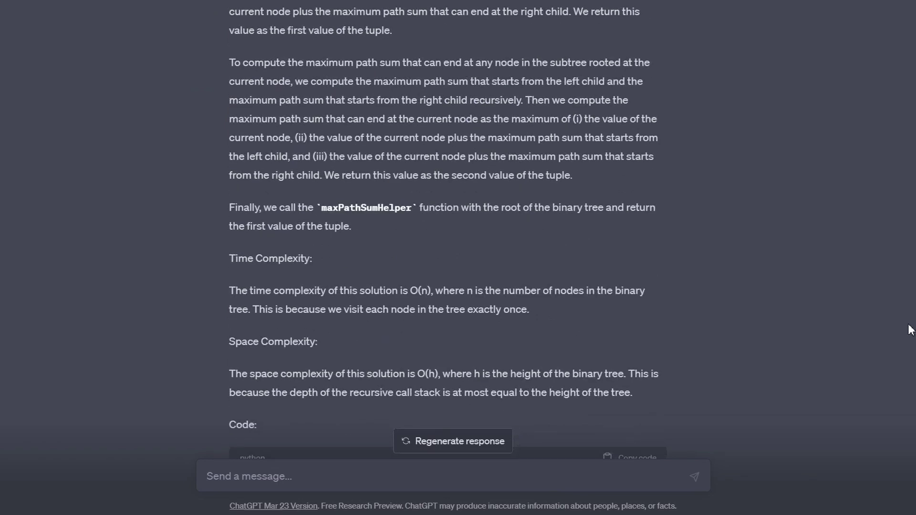
{"action": "scroll", "coordinate": [905, 346], "scroll_direction": "down", "scroll_amount": 2}
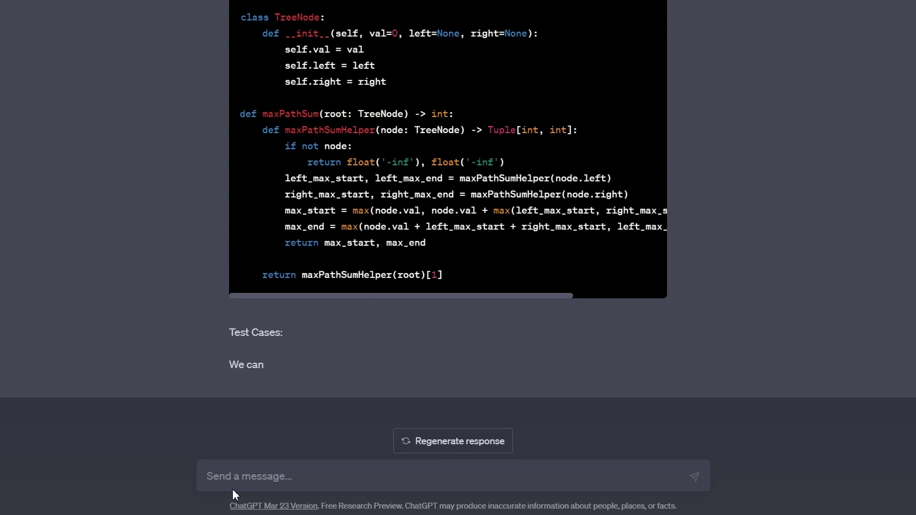
Send the study plan followed by 'Provide a detailed plan for Day 4.'.
{"action": "left_click", "coordinate": [262, 473]}
{"action": "key", "text": "ctrl+v"}
{"action": "key", "text": "shift+Return"}
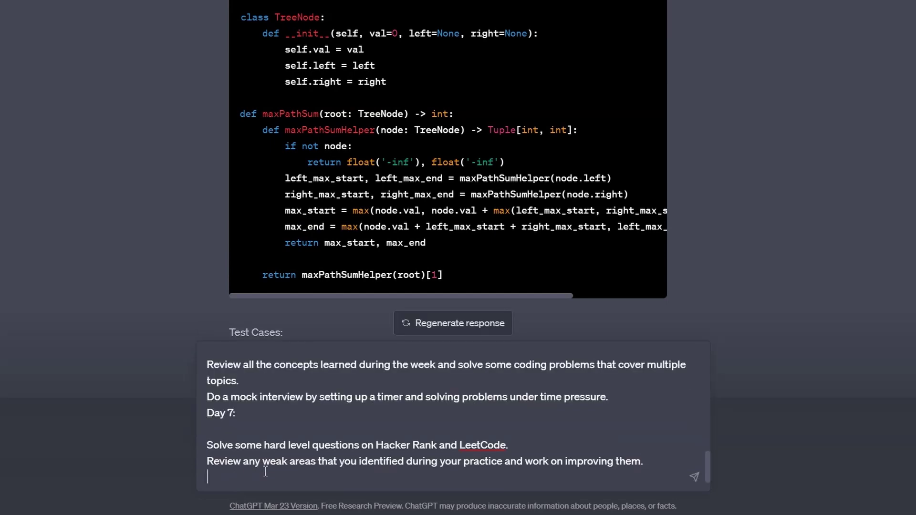
{"action": "key", "text": "shift+Return"}
{"action": "type", "text": "Provide a detailed plan for Day 4."}
{"action": "key", "text": "Return"}
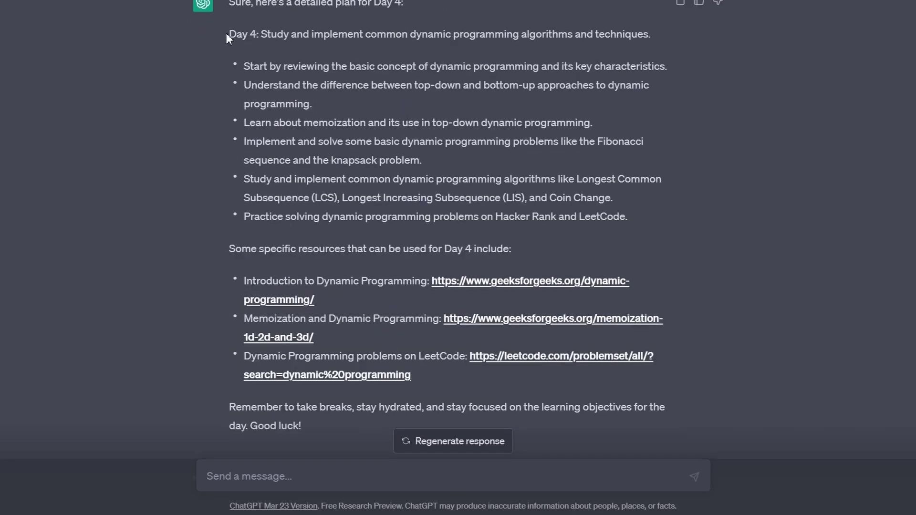
Copy the Day 4 plan and send it with a teacher-style request to explain it with code.
{"action": "left_click_drag", "start_coordinate": [226, 33], "coordinate": [485, 261]}
{"action": "key", "text": "ctrl+c"}
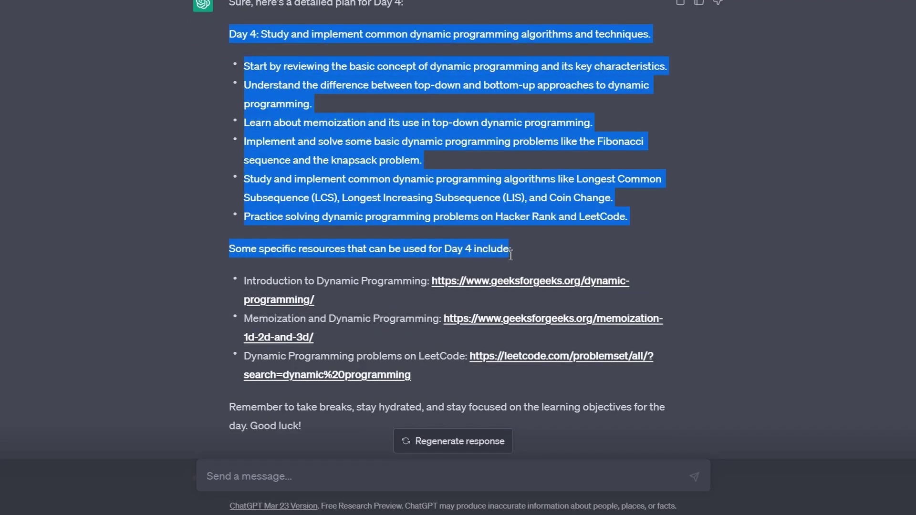
{"action": "left_click", "coordinate": [301, 473]}
{"action": "key", "text": "ctrl+v"}
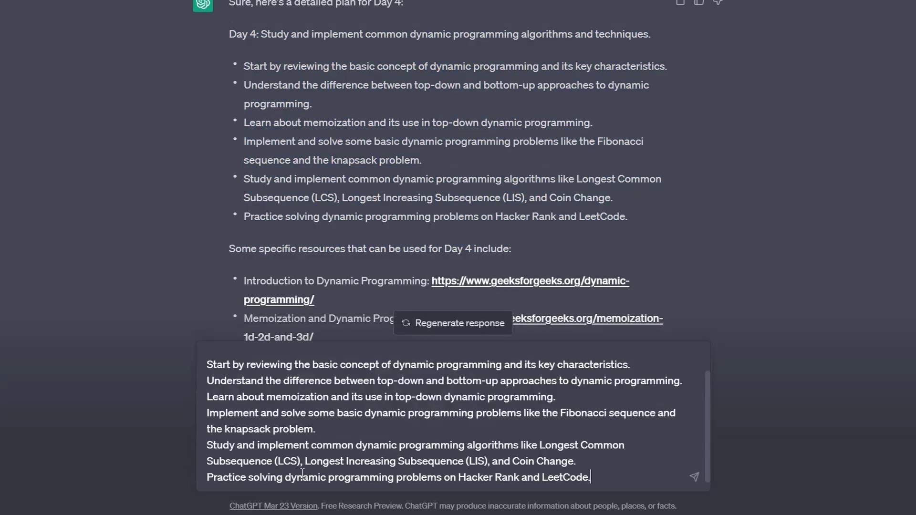
{"action": "key", "text": "shift+Return"}
{"action": "key", "text": "shift+Return"}
{"action": "type", "text": "For this study plan, Act as a teacher and explain all content here. Provide code sample when possible."}
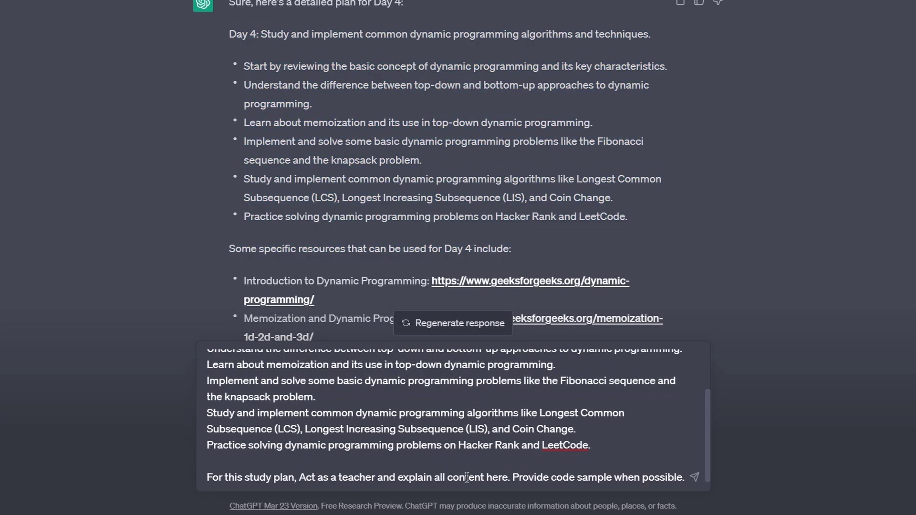
{"action": "key", "text": "Return"}
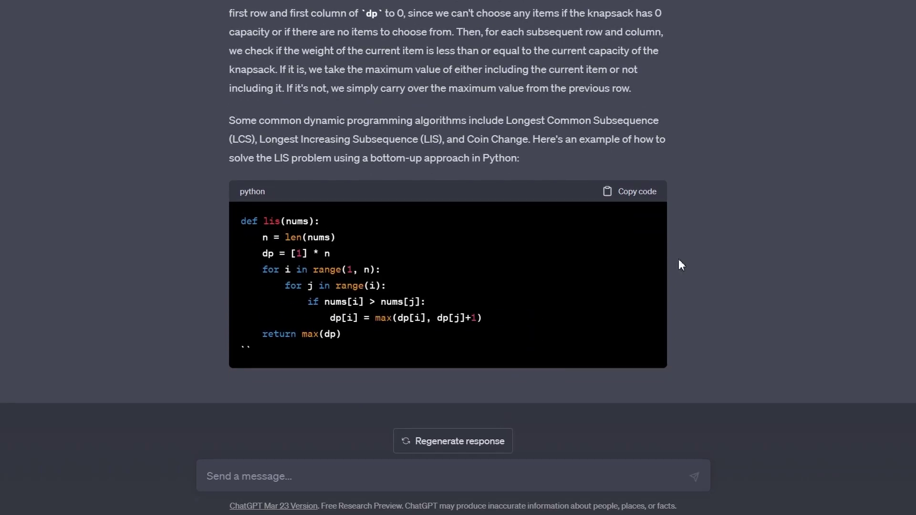
{"action": "scroll", "coordinate": [678, 258], "scroll_direction": "up", "scroll_amount": 8}
{"action": "scroll", "coordinate": [678, 258], "scroll_direction": "up", "scroll_amount": 10}
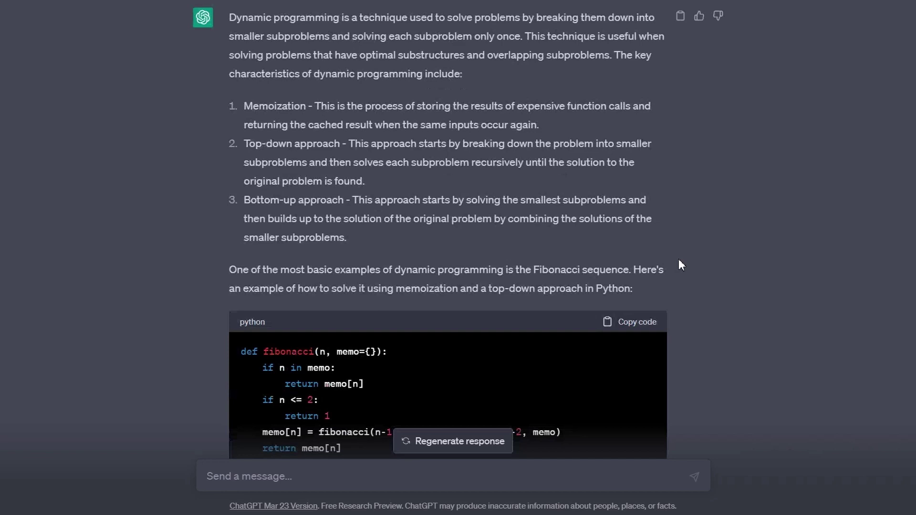
{"action": "scroll", "coordinate": [193, 303], "scroll_direction": "down", "scroll_amount": 4}
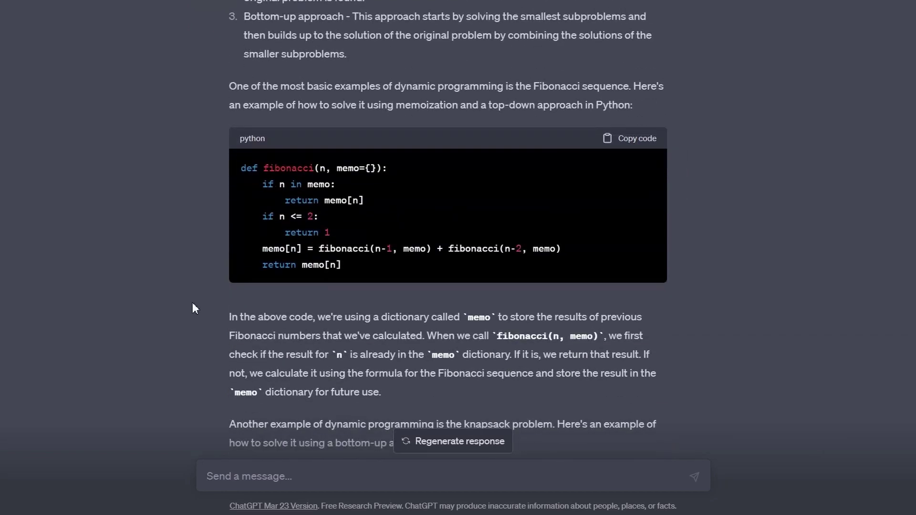
{"action": "scroll", "coordinate": [194, 377], "scroll_direction": "down", "scroll_amount": 4}
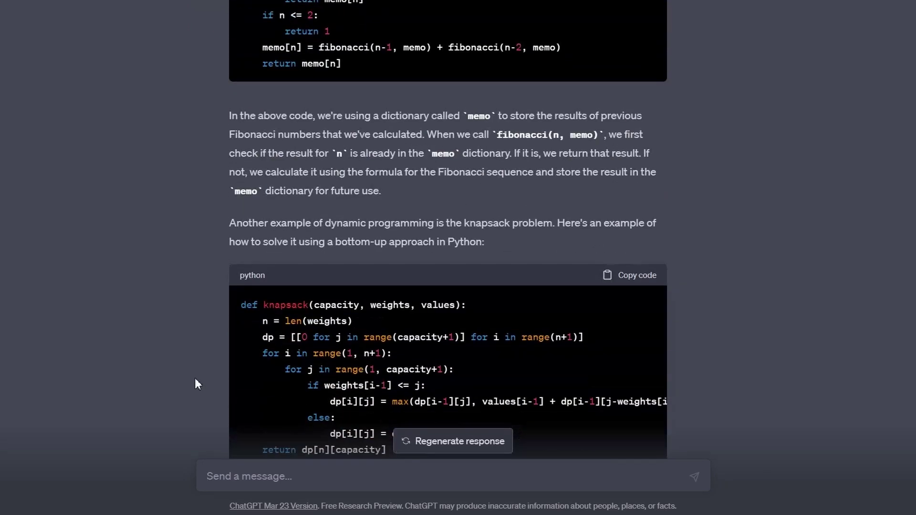
{"action": "scroll", "coordinate": [194, 378], "scroll_direction": "down", "scroll_amount": 1}
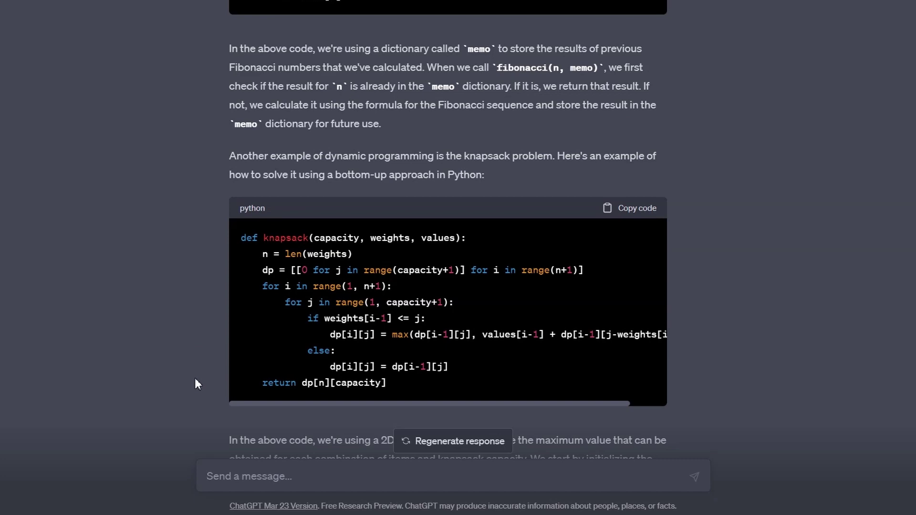
{"action": "scroll", "coordinate": [194, 378], "scroll_direction": "down", "scroll_amount": 10}
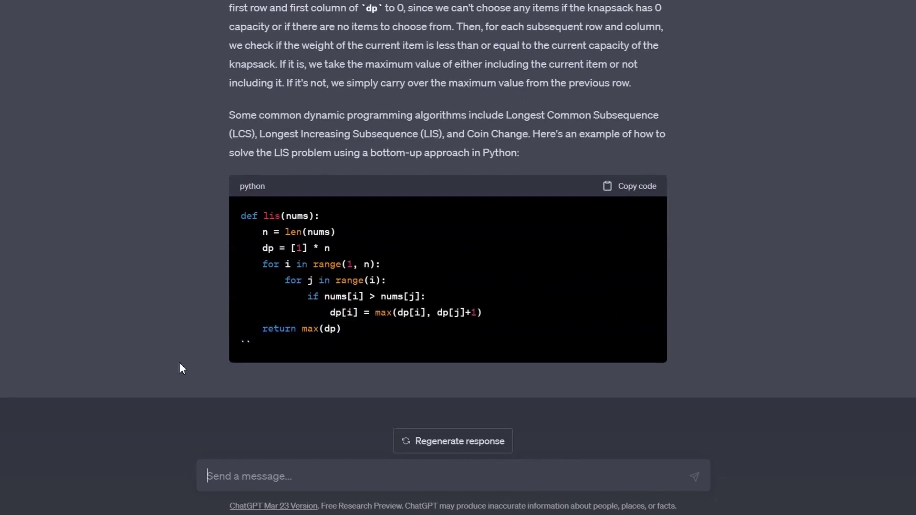
Ask for a much more detailed explanation of the memoized Fibonacci solution and read through it.
{"action": "type", "text": "Explain the solution for the Fibonacci sequence in way more detail to help me understand the dynamic programing concept."}
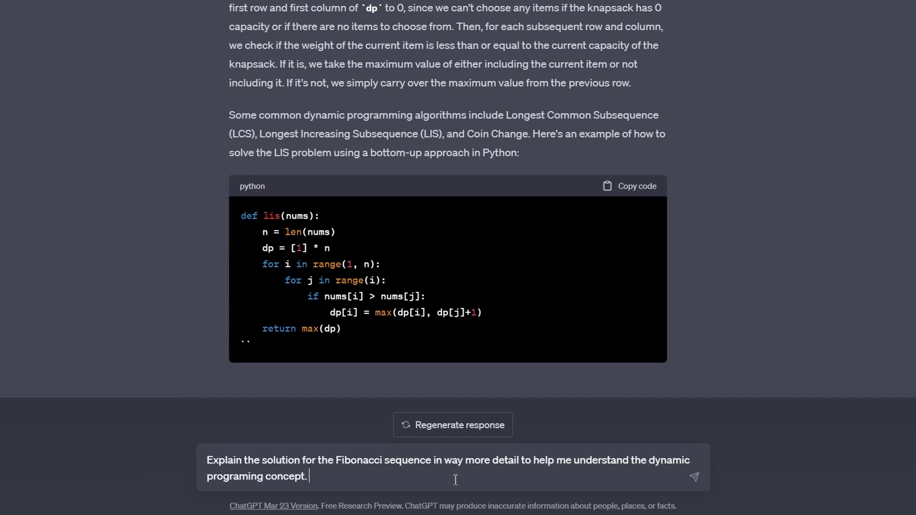
{"action": "key", "text": "Return"}
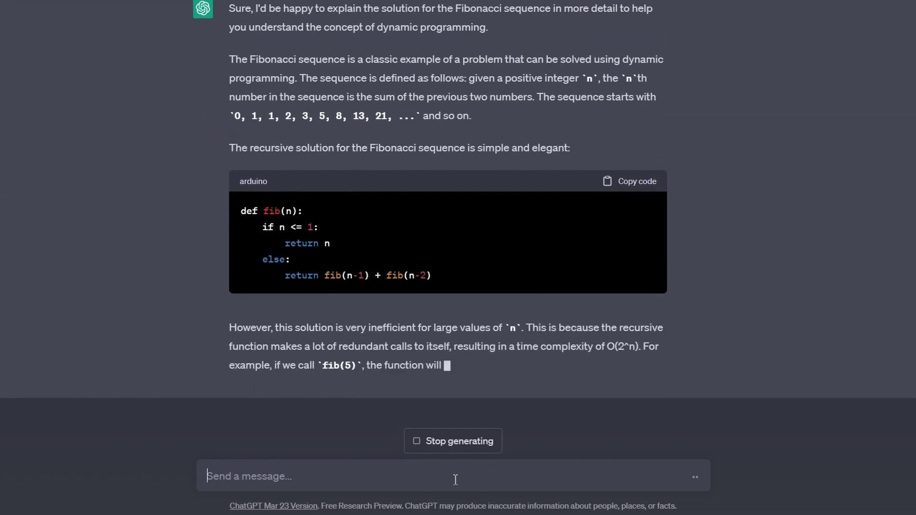
{"action": "left_click", "coordinate": [453, 441]}
{"action": "scroll", "coordinate": [482, 391], "scroll_direction": "up", "scroll_amount": 3}
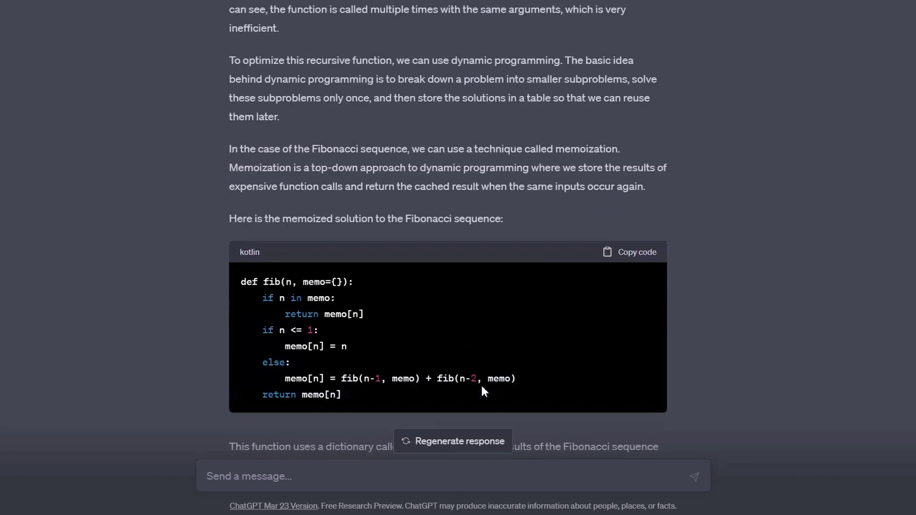
{"action": "scroll", "coordinate": [482, 389], "scroll_direction": "up", "scroll_amount": 9}
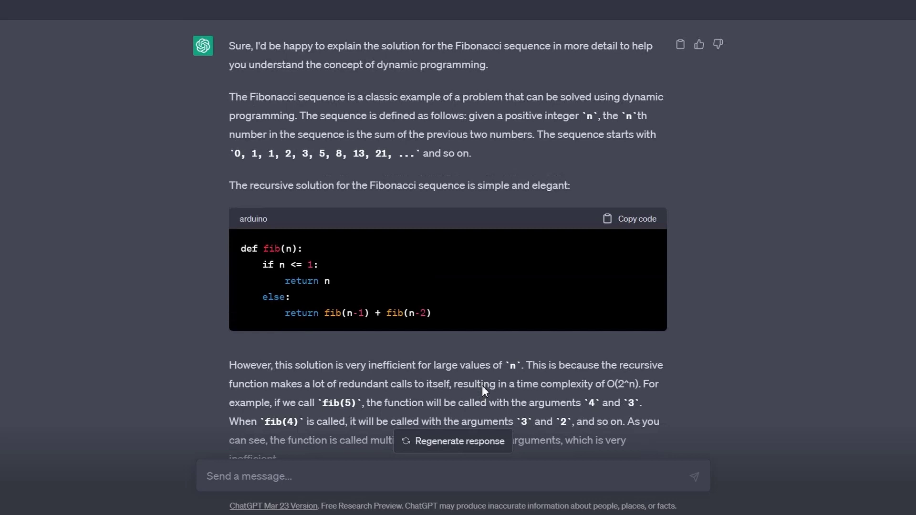
{"action": "scroll", "coordinate": [207, 299], "scroll_direction": "down", "scroll_amount": 12}
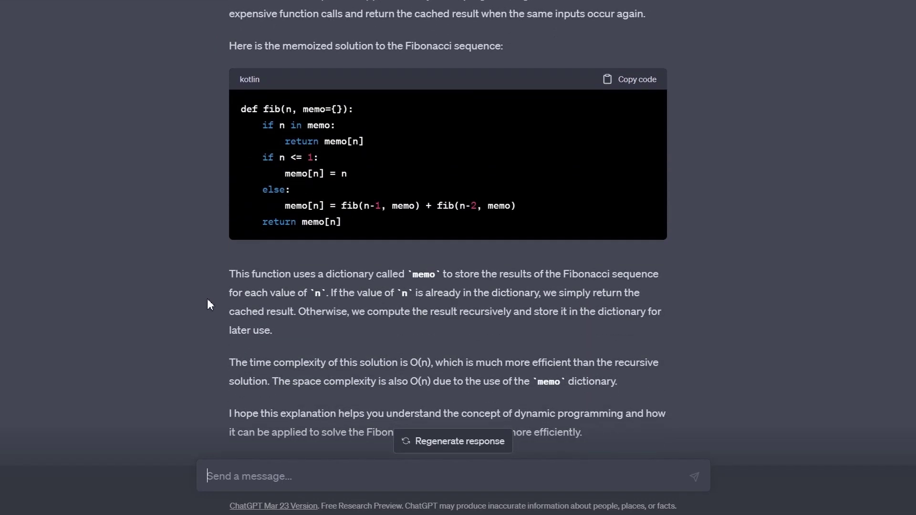
{"action": "scroll", "coordinate": [207, 299], "scroll_direction": "down", "scroll_amount": 3}
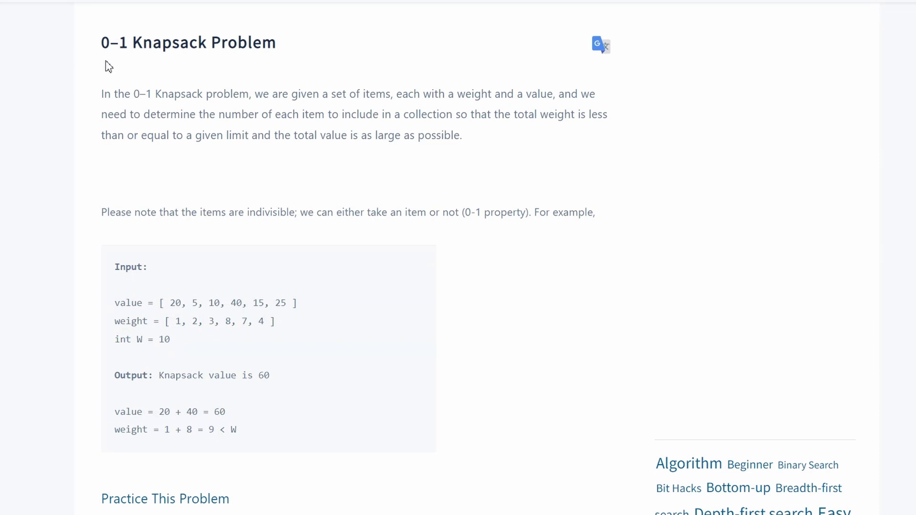
Select the 0–1 Knapsack problem statement with its example input and output.
{"action": "left_click_drag", "start_coordinate": [101, 94], "coordinate": [273, 435]}
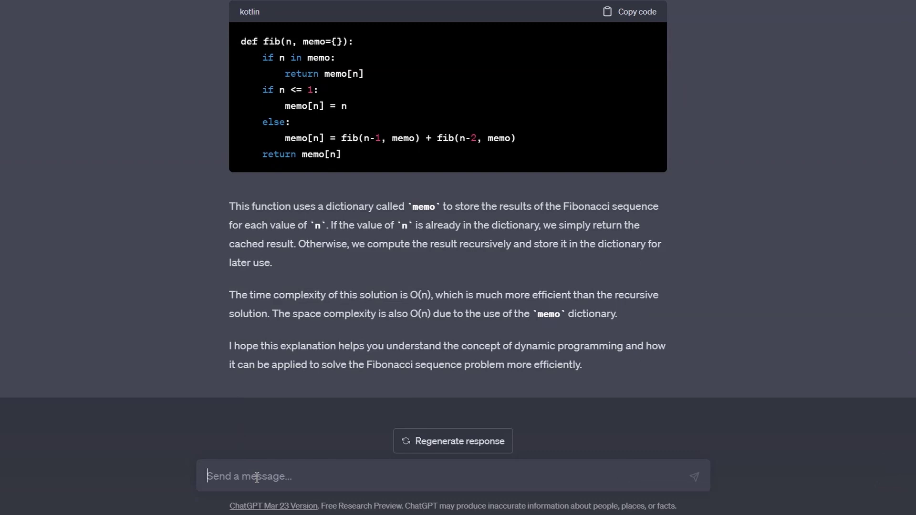
Paste the knapsack problem and ask for a Python solution with detailed explanation and time complexity.
{"action": "key", "text": "ctrl+v"}
{"action": "key", "text": "shift+Return"}
{"action": "key", "text": "shift+Return"}
{"action": "type", "text": "Solve the programming problem with python and provide detailed explanation, time complexity and space complexity. Provide test cases to test the  code."}
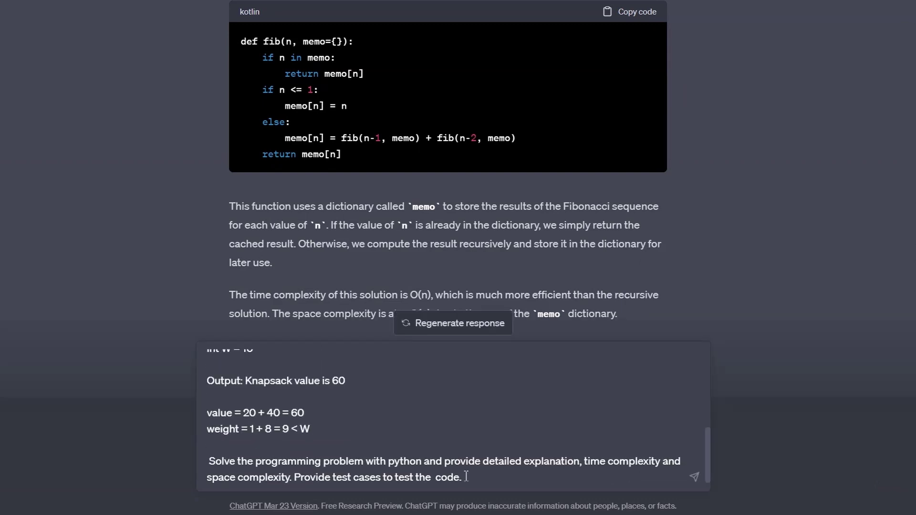
{"action": "key", "text": "Return"}
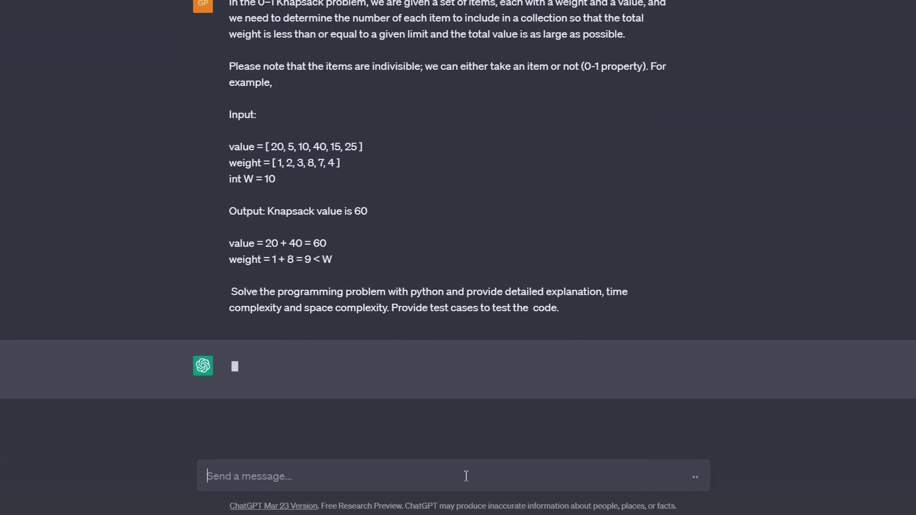